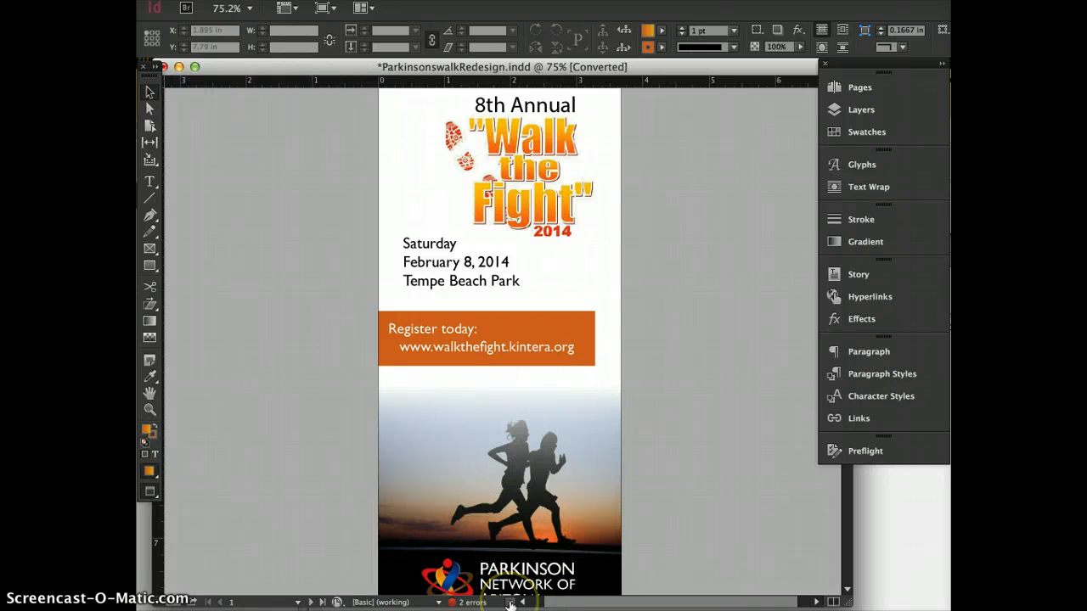
# Open the Preflight panel beside the layout and expand the text errors down to the individual missing fonts.
pyautogui.click(510, 603)
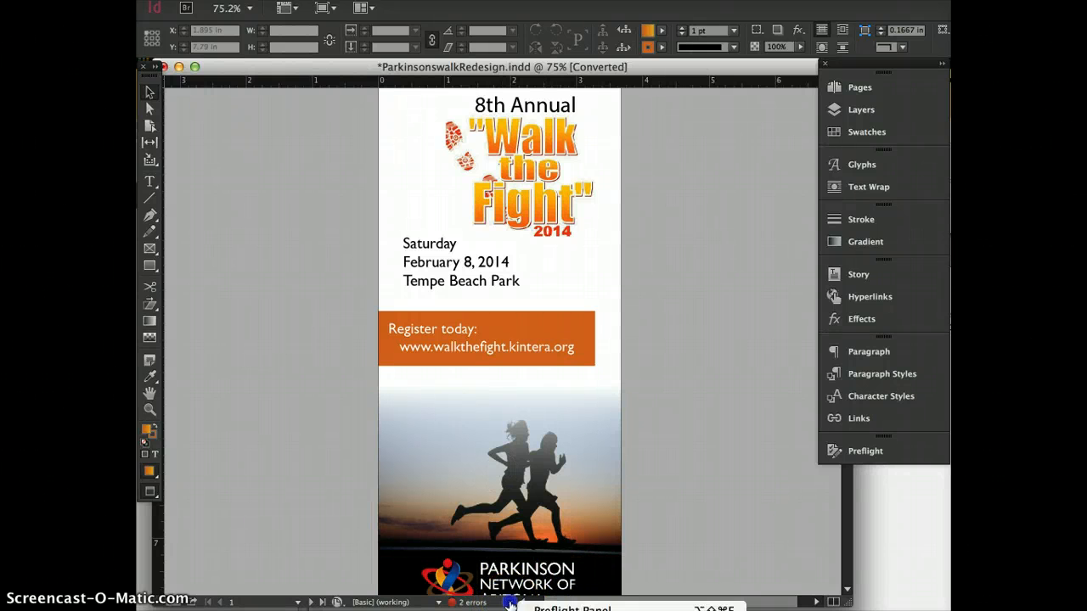
pyautogui.click(540, 608)
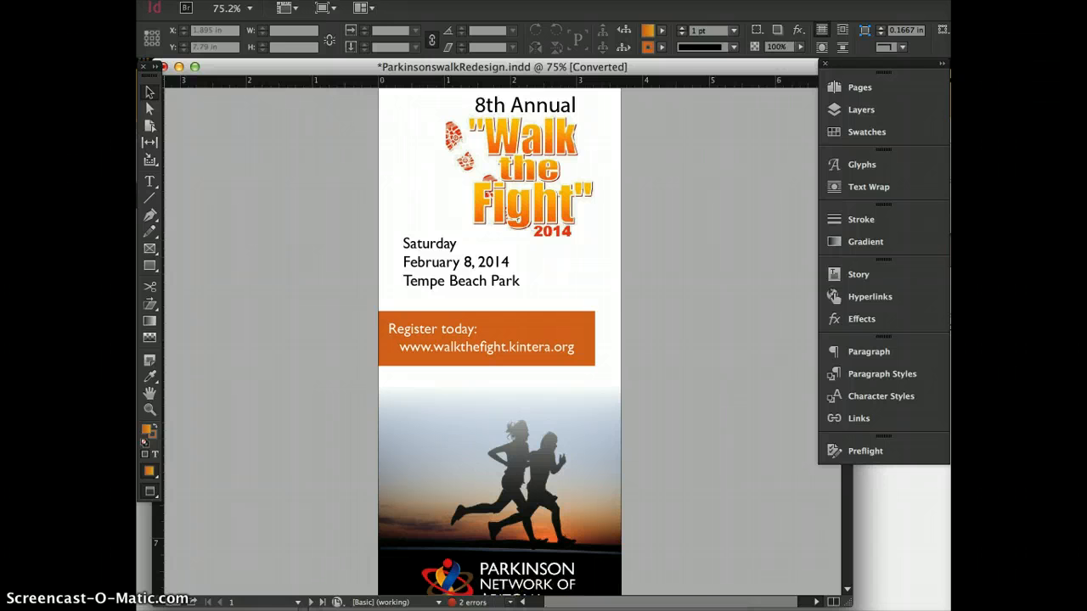
pyautogui.moveTo(688, 436); pyautogui.dragTo(635, 284)
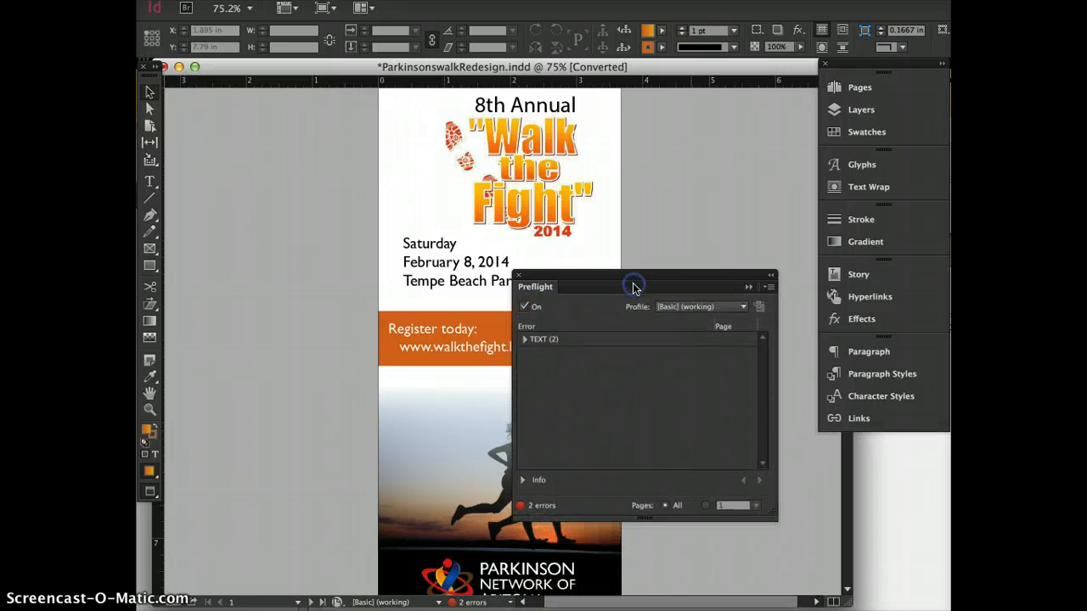
pyautogui.click(695, 386)
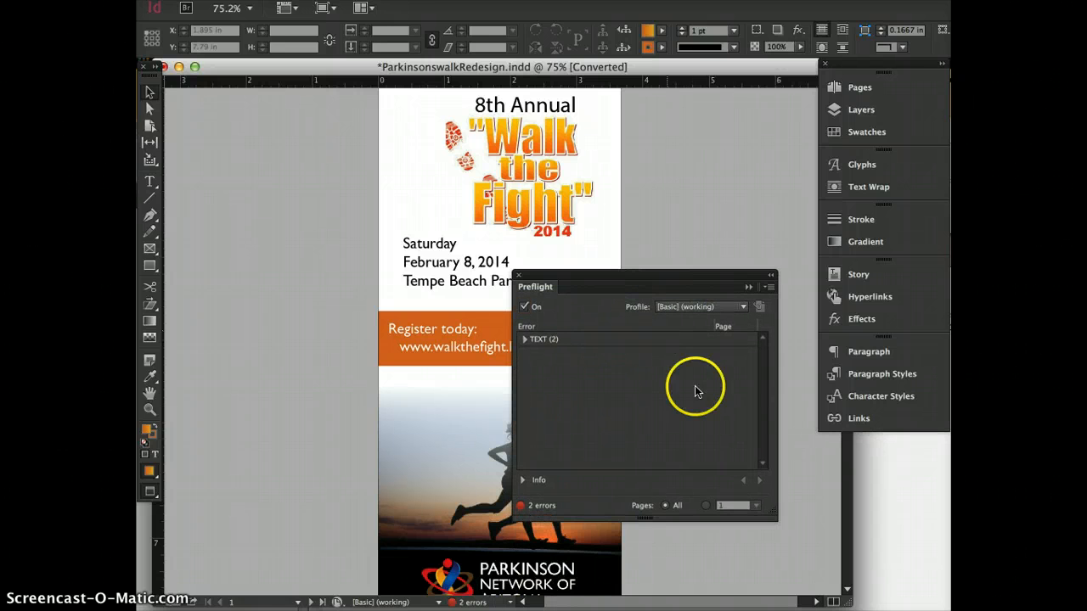
pyautogui.click(524, 340)
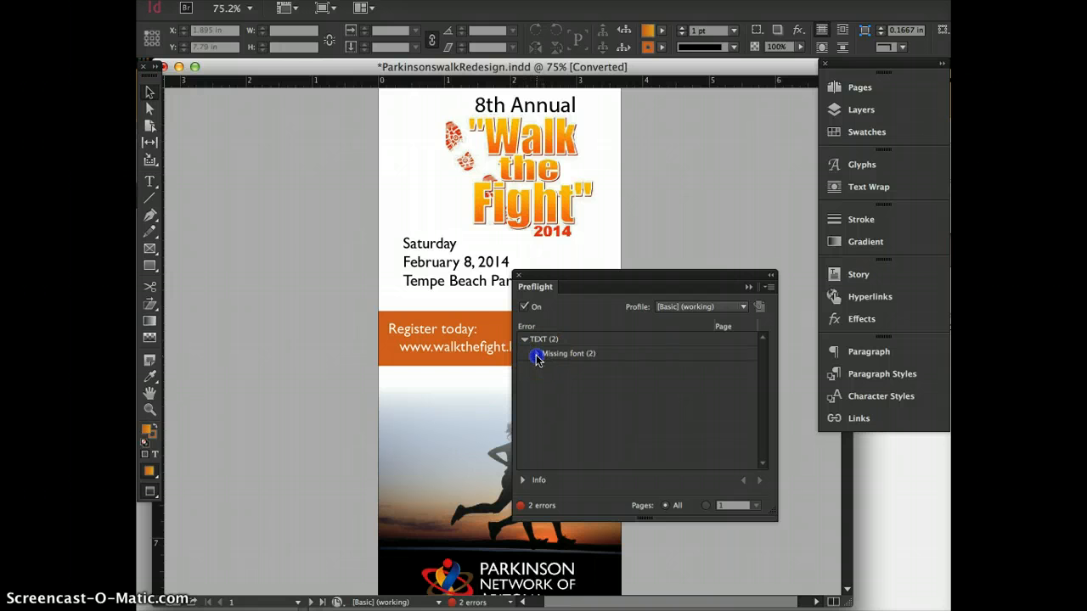
pyautogui.click(536, 355)
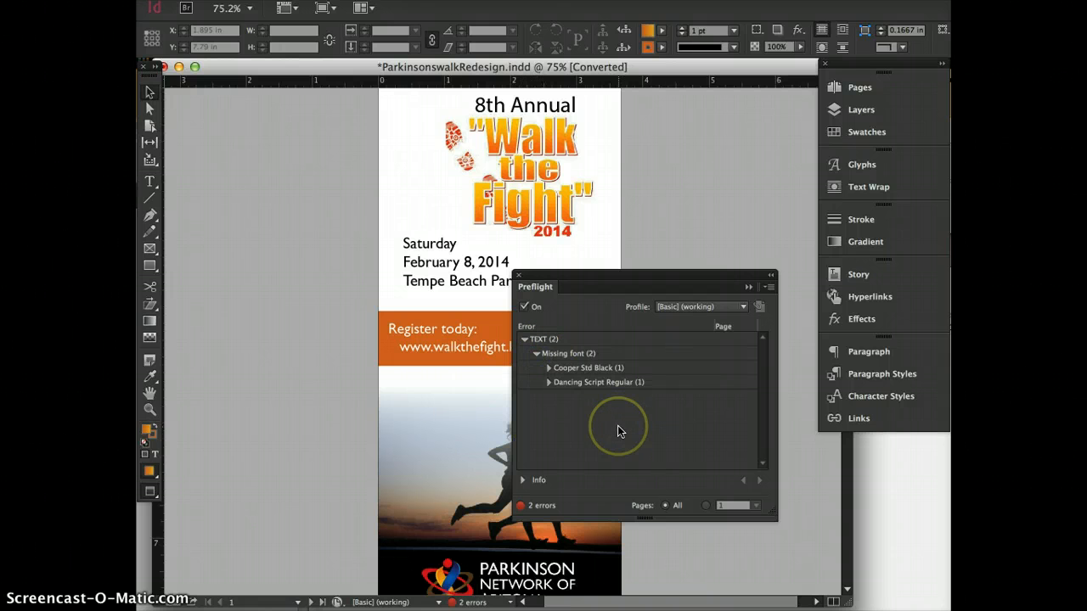
# Jump to the page 2 text flagged for the missing Cooper Std Black font, keeping the Preflight panel clear of it.
pyautogui.click(559, 368)
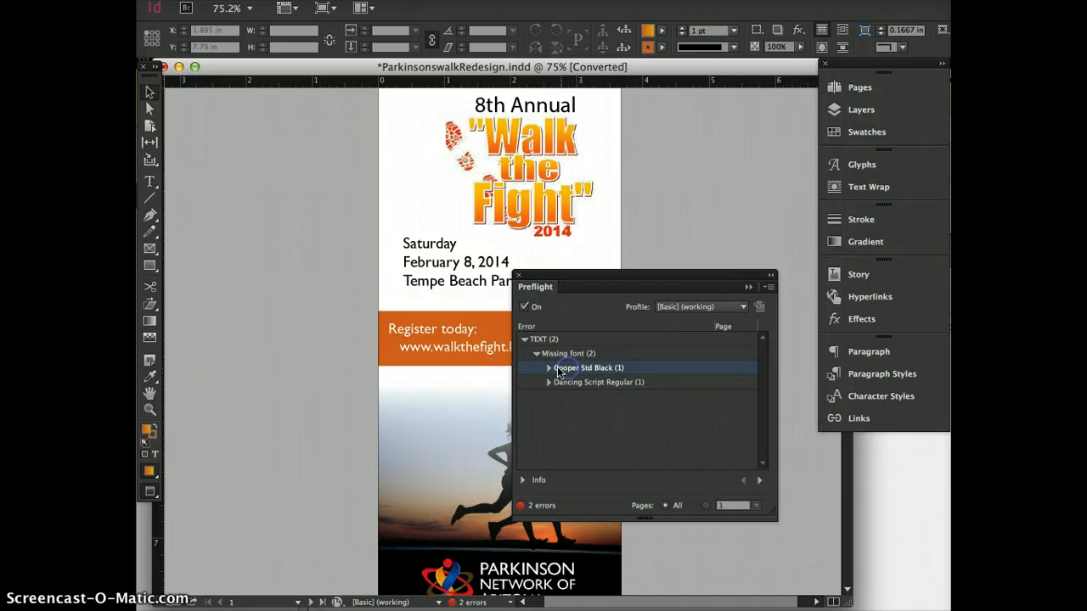
pyautogui.click(550, 368)
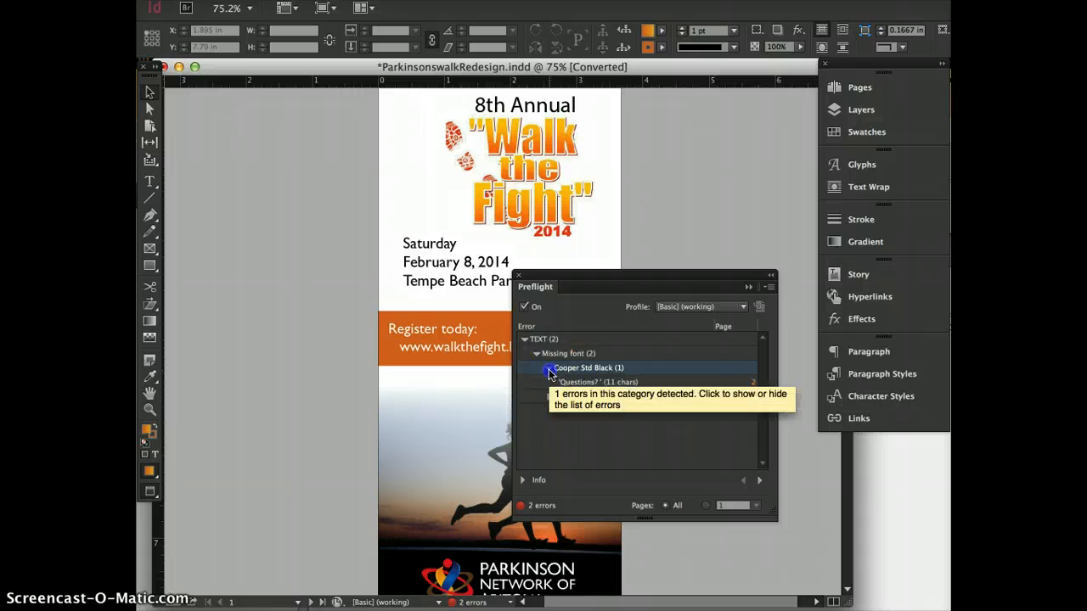
pyautogui.click(601, 384)
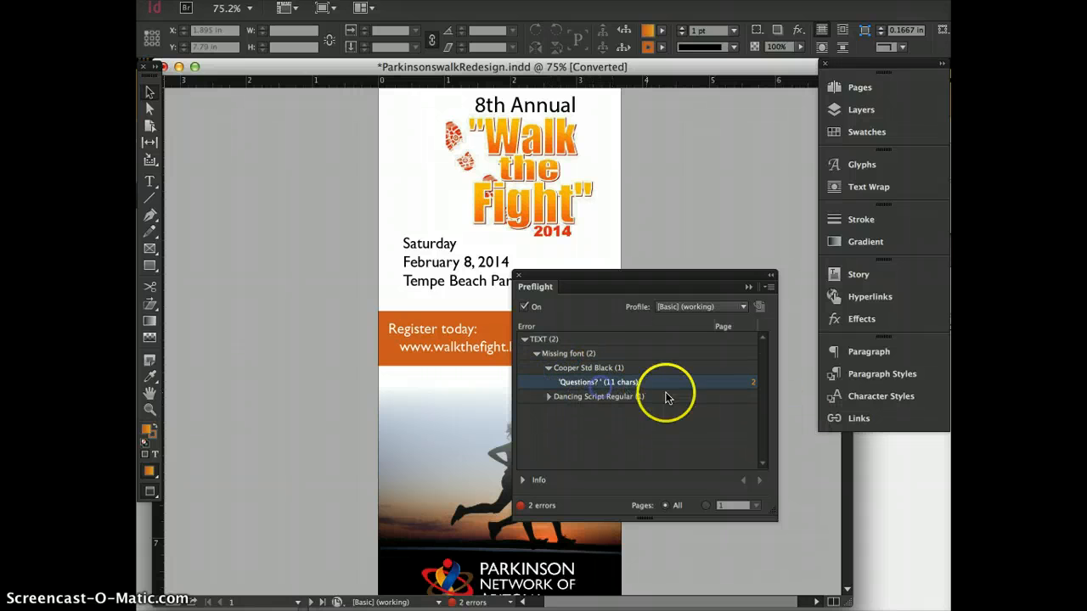
pyautogui.click(571, 387)
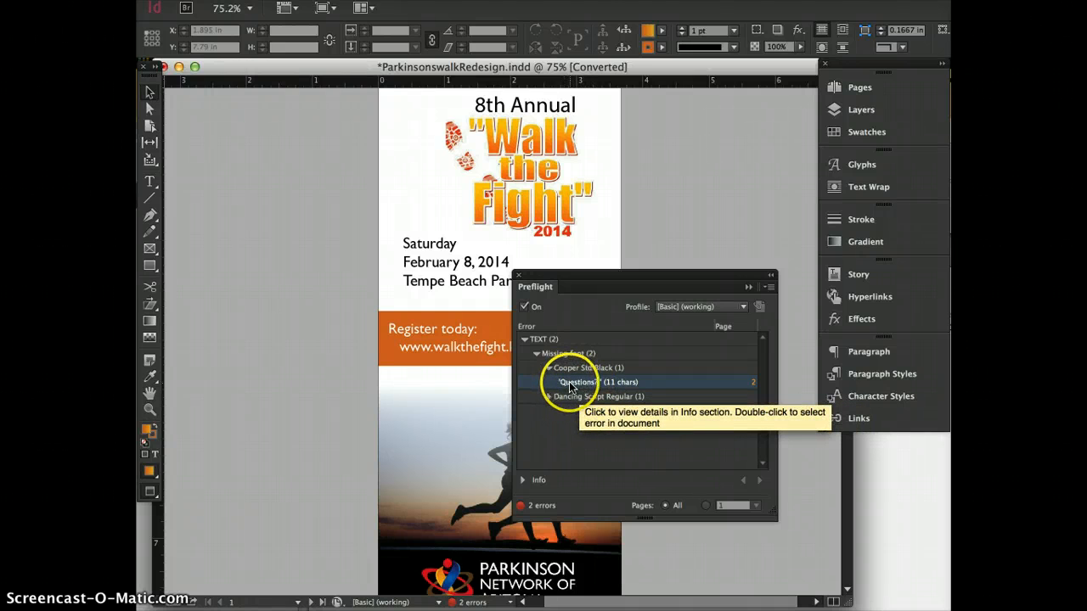
pyautogui.click(753, 384)
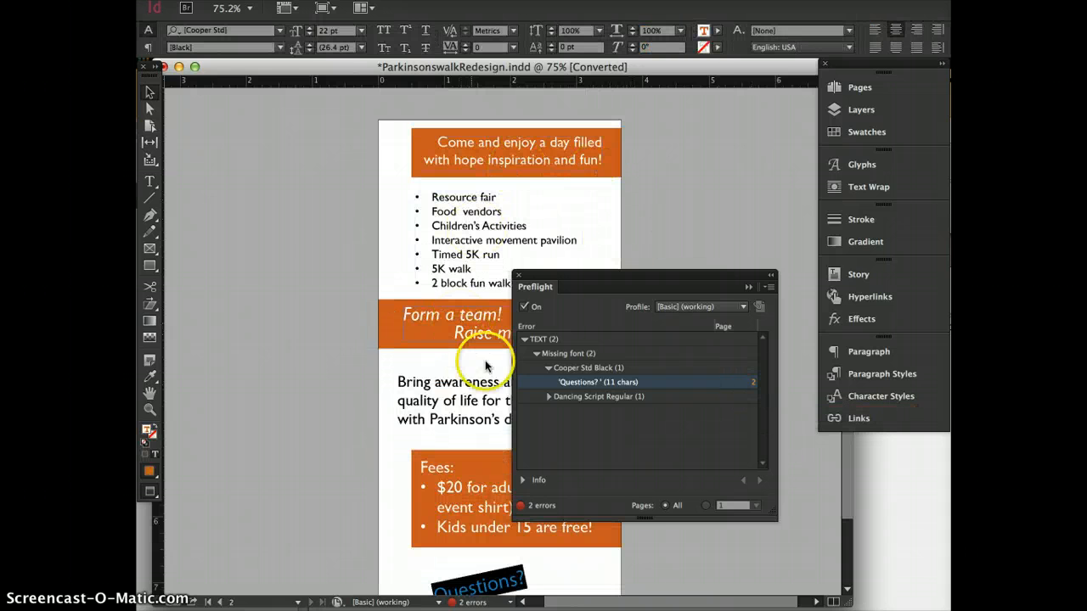
pyautogui.moveTo(592, 270); pyautogui.dragTo(708, 203)
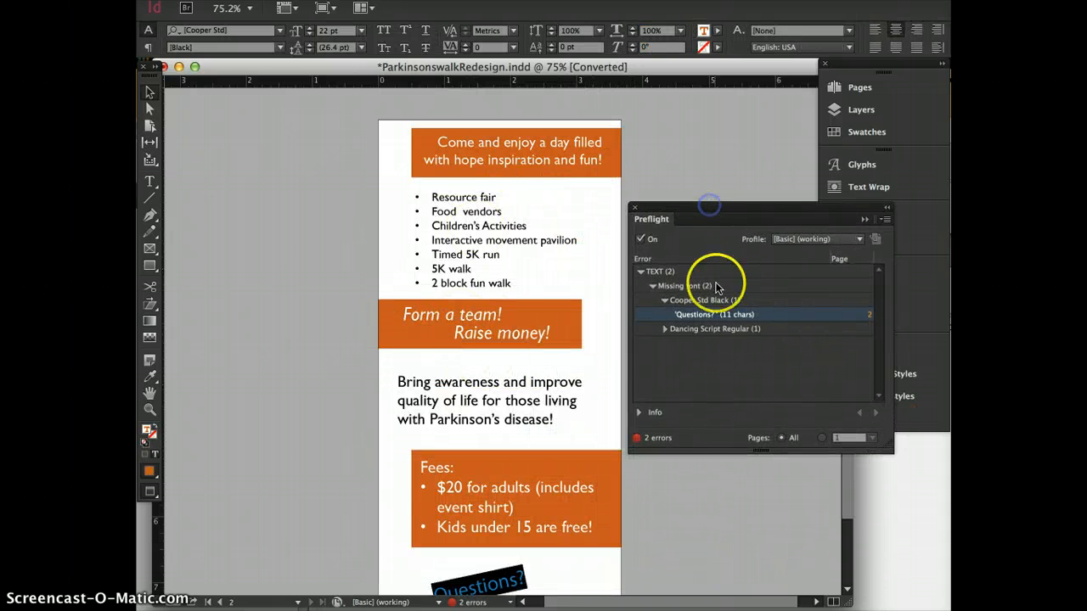
pyautogui.scroll(-3, 660, 522)
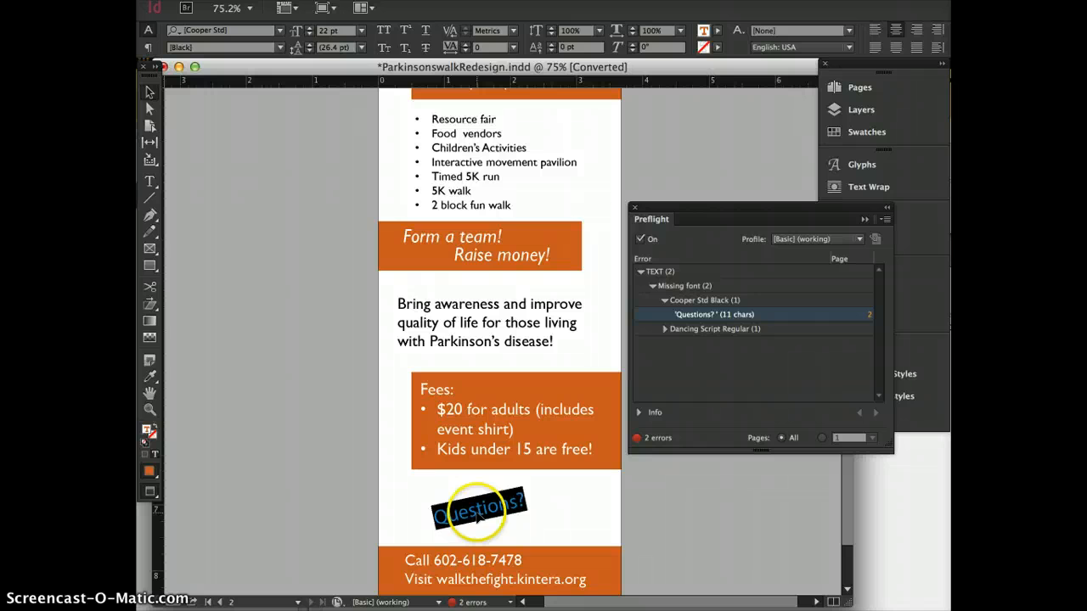
# Replace the missing font of the slanted "Questions?" text with Cooper Black.
pyautogui.click(535, 522)
pyautogui.click(499, 510)
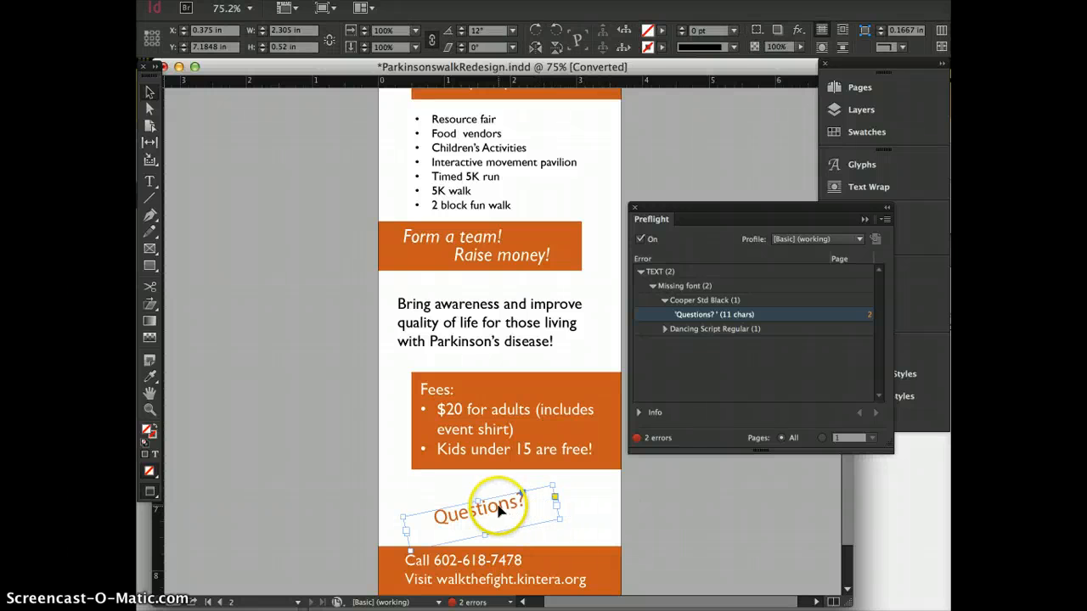
pyautogui.doubleClick(499, 509)
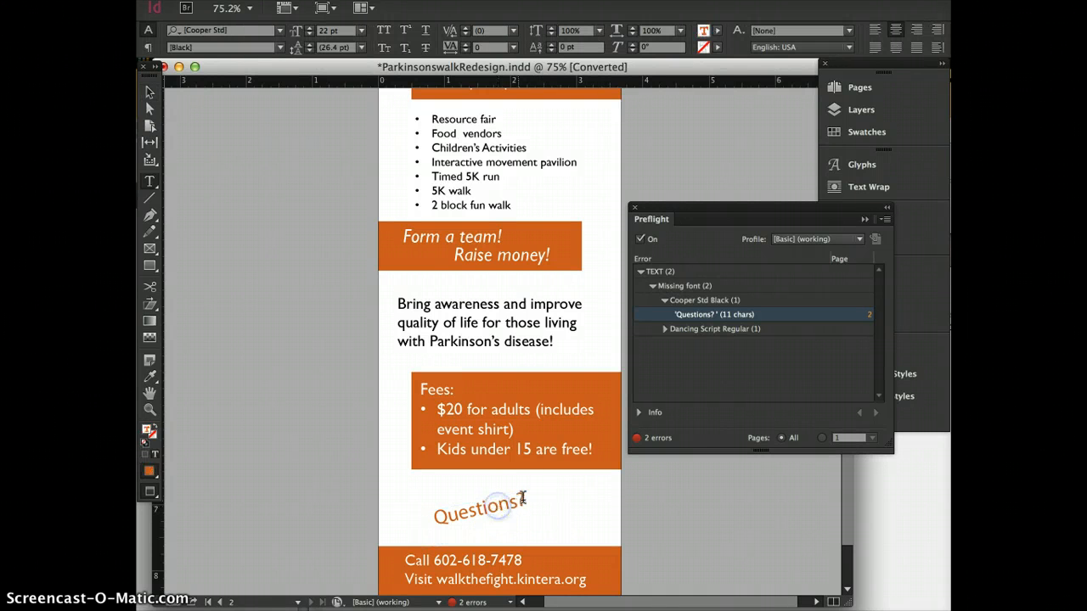
pyautogui.moveTo(526, 501); pyautogui.dragTo(429, 514)
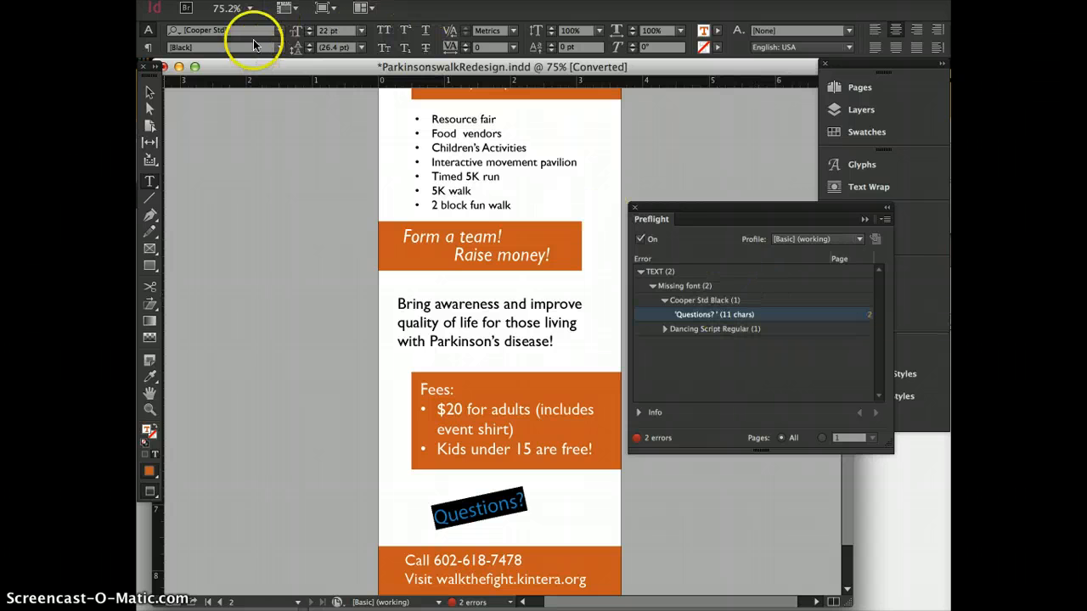
pyautogui.click(280, 31)
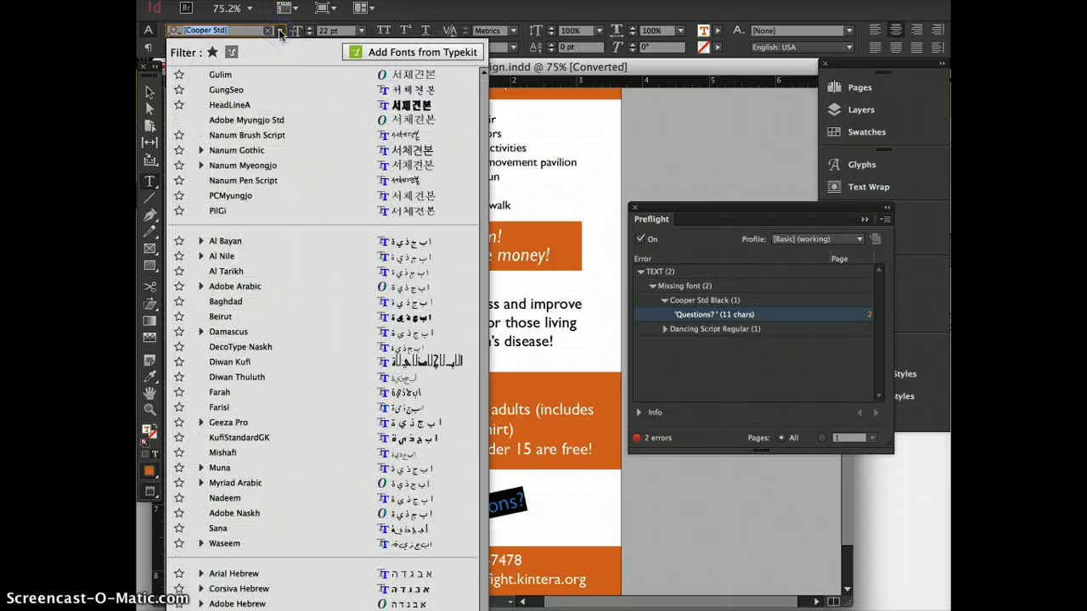
pyautogui.scroll(3, 294, 468)
pyautogui.scroll(15, 294, 472)
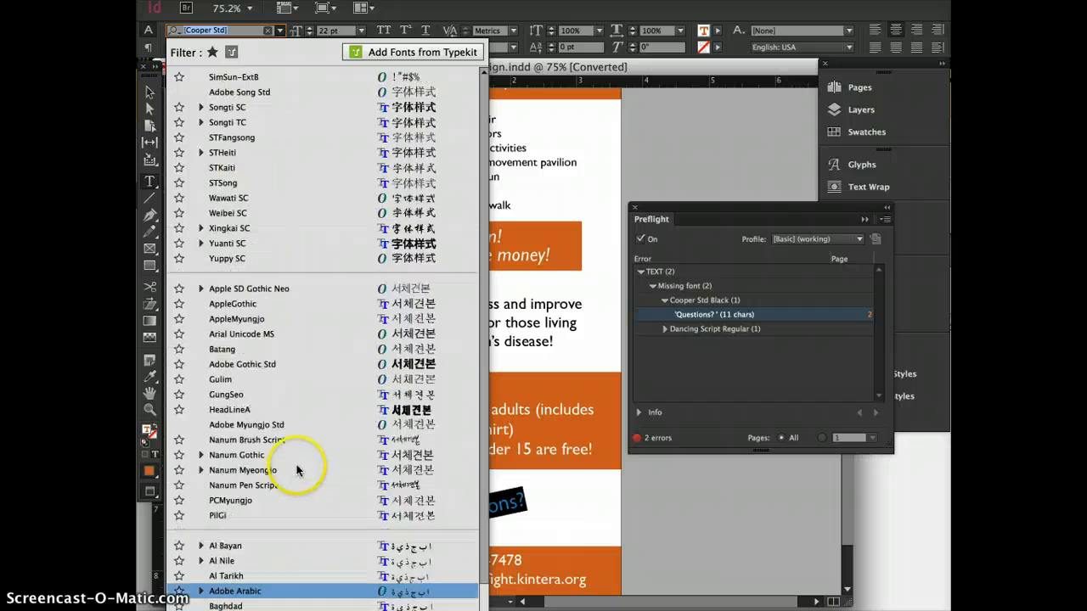
pyautogui.scroll(20, 296, 463)
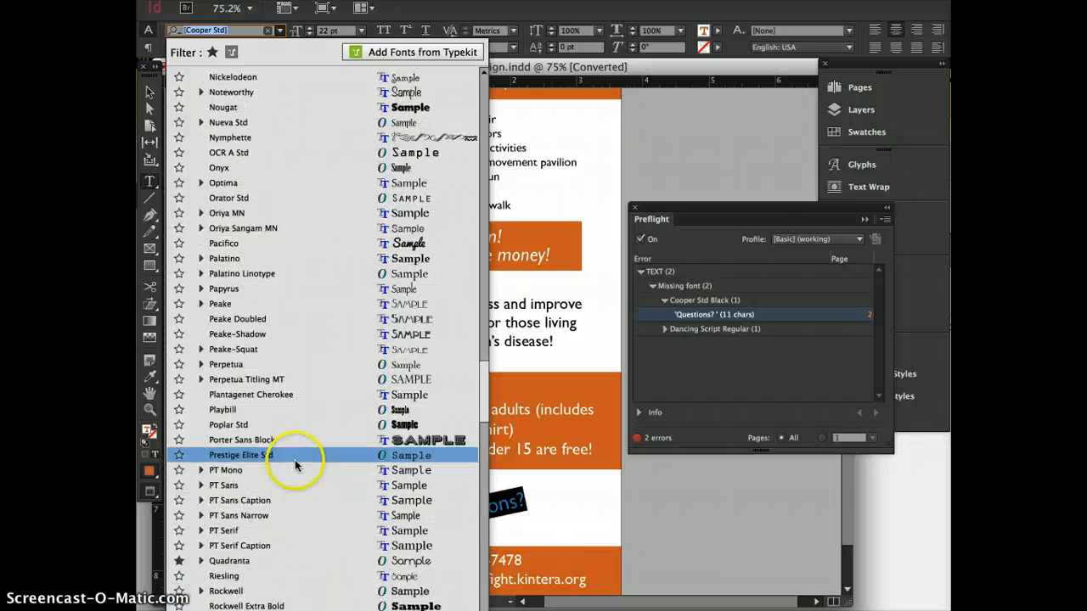
pyautogui.scroll(5, 294, 465)
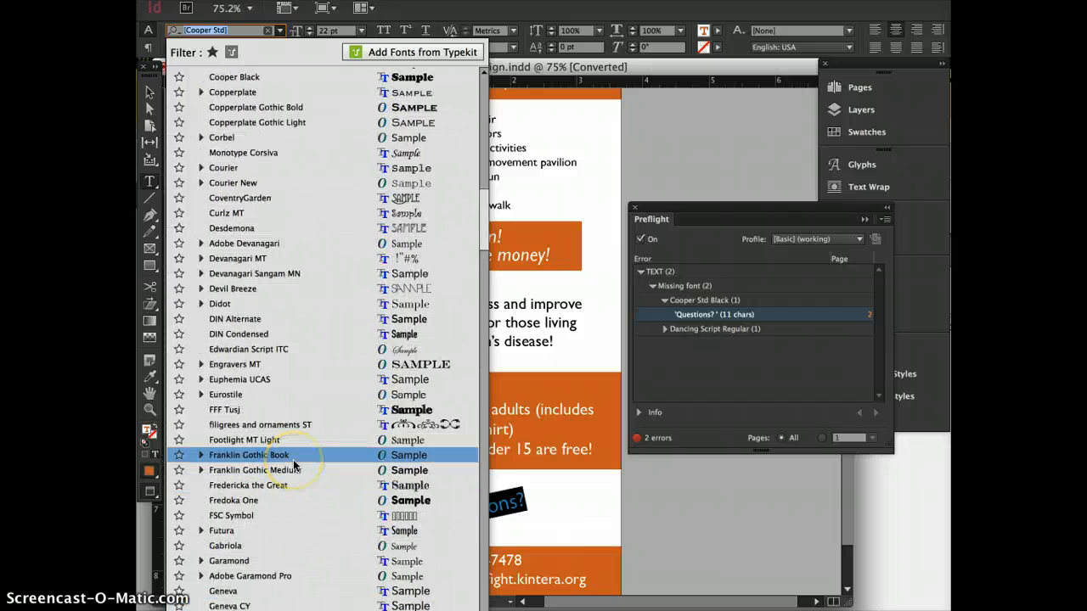
pyautogui.click(283, 79)
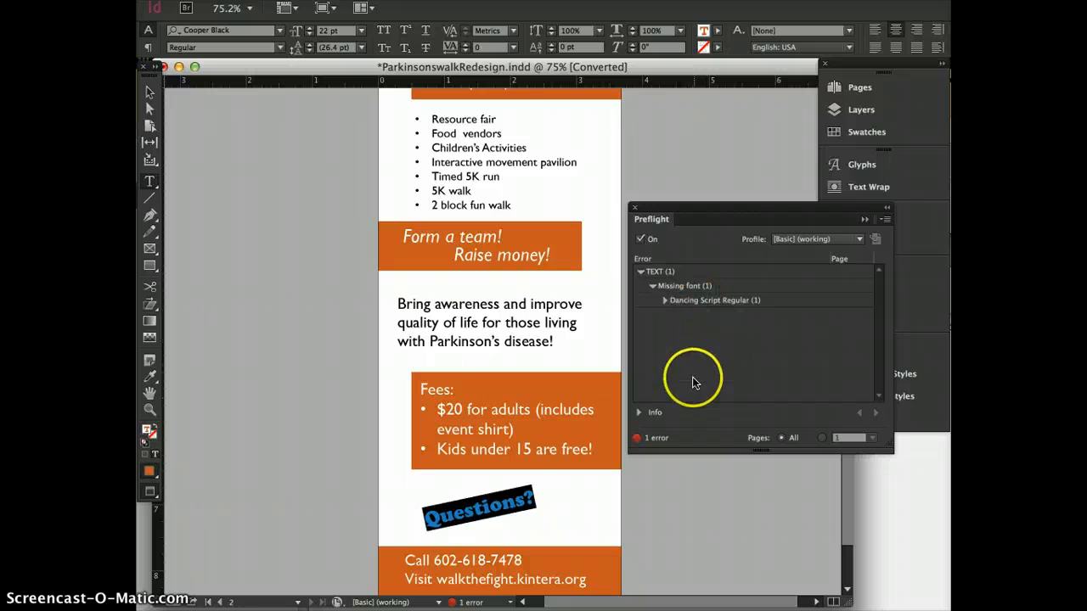
pyautogui.click(652, 515)
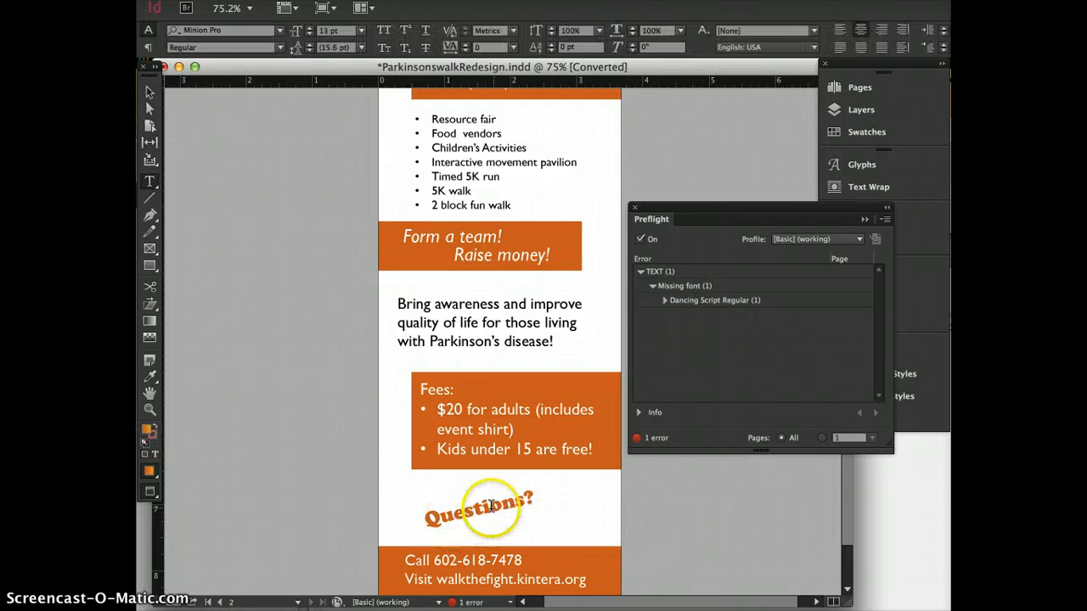
# Go to the "8th Annual" text flagged for Dancing Script, set its font to Monotype Corsiva, and close the Preflight panel.
pyautogui.click(665, 301)
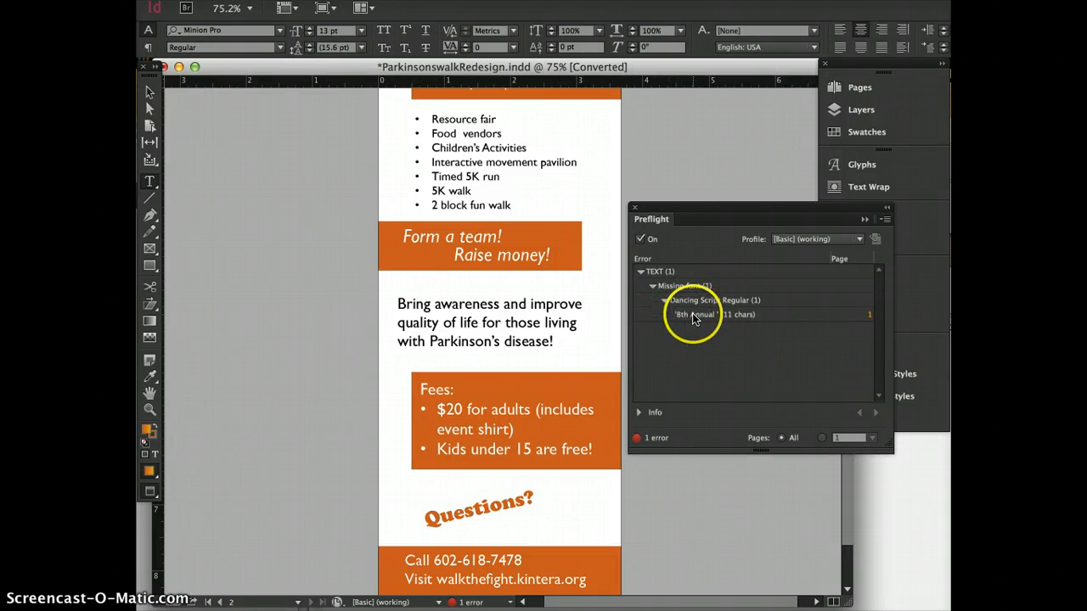
pyautogui.doubleClick(692, 316)
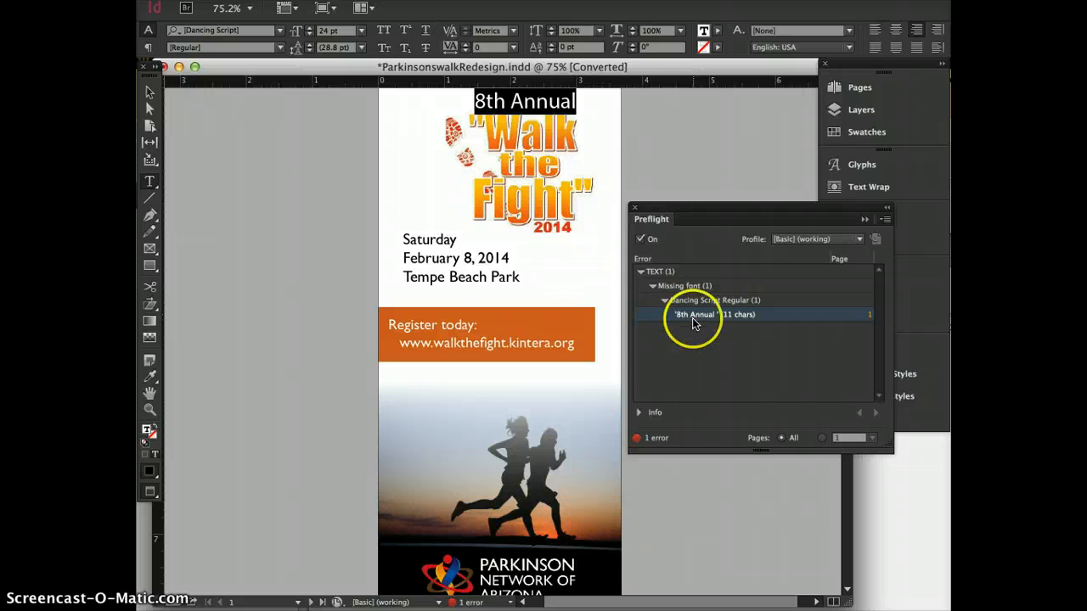
pyautogui.click(279, 31)
pyautogui.scroll(-20, 336, 498)
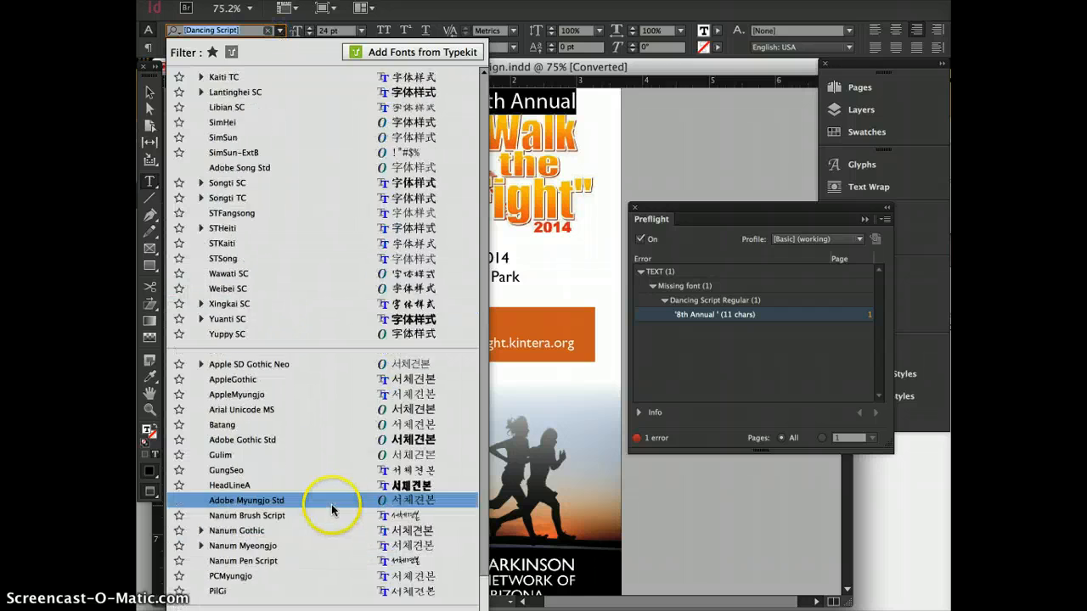
pyautogui.scroll(20, 321, 515)
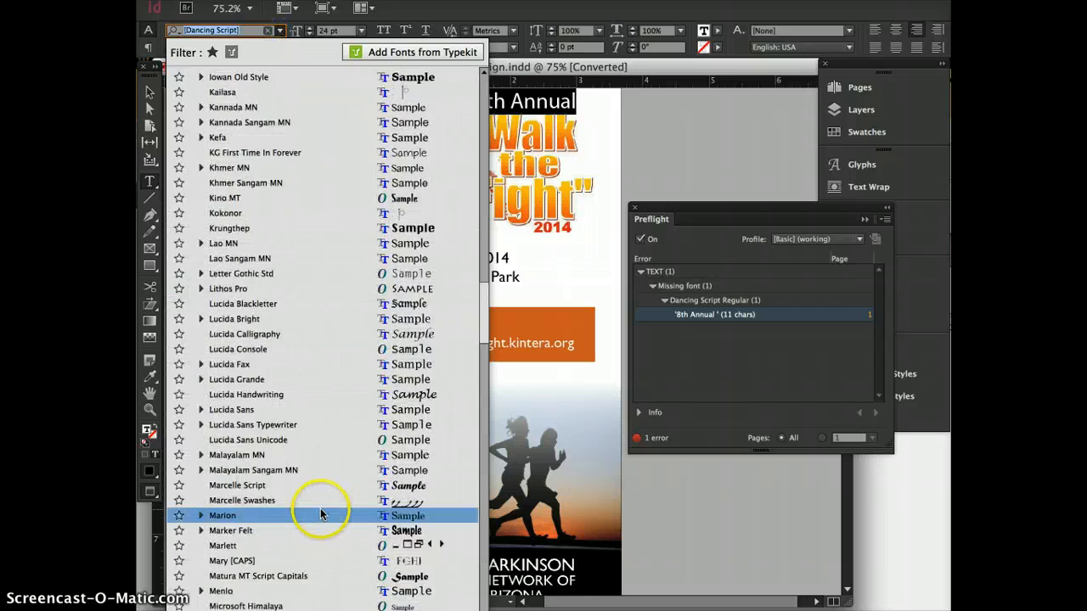
pyautogui.scroll(7, 311, 509)
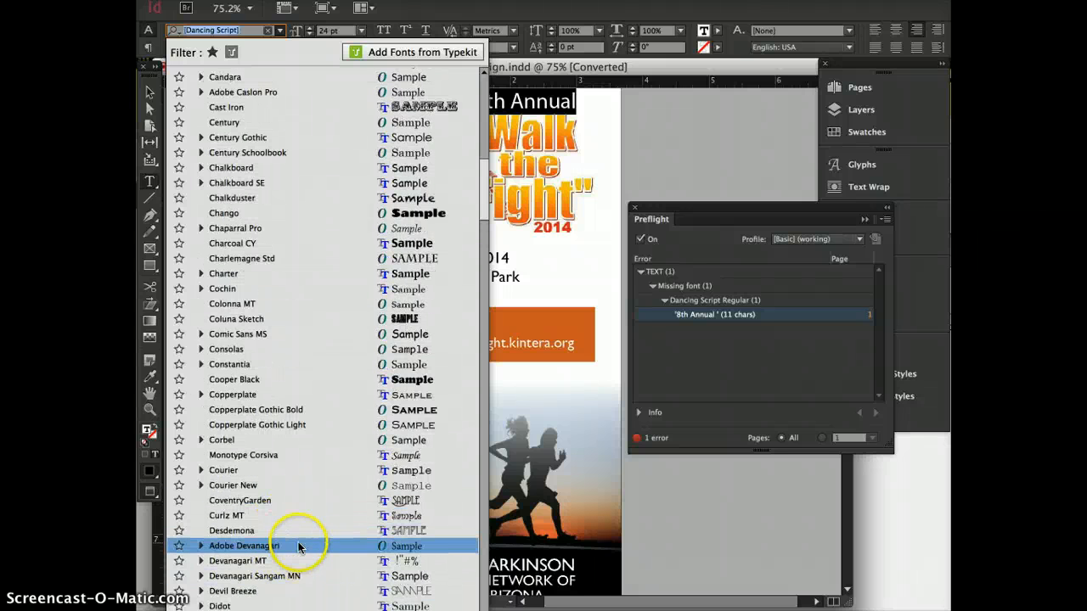
pyautogui.scroll(-2, 316, 604)
pyautogui.scroll(-1, 321, 608)
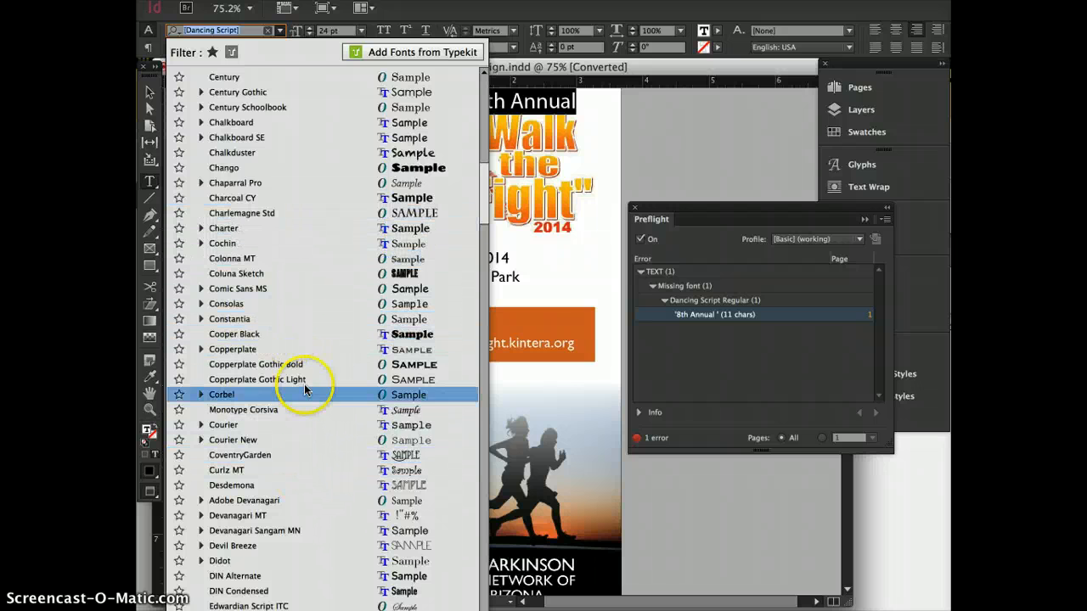
pyautogui.click(304, 412)
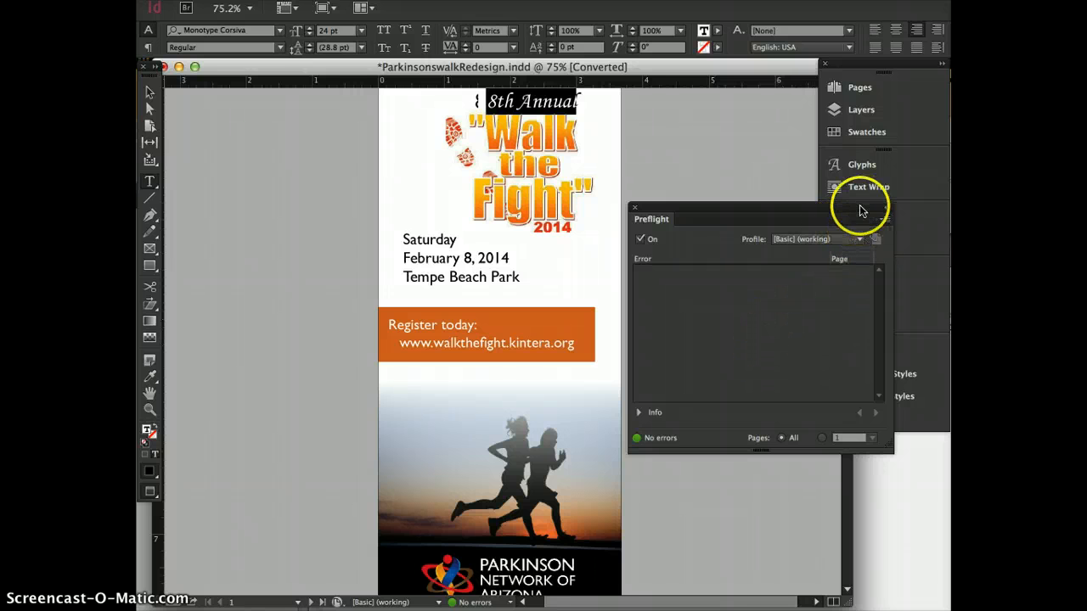
pyautogui.click(633, 207)
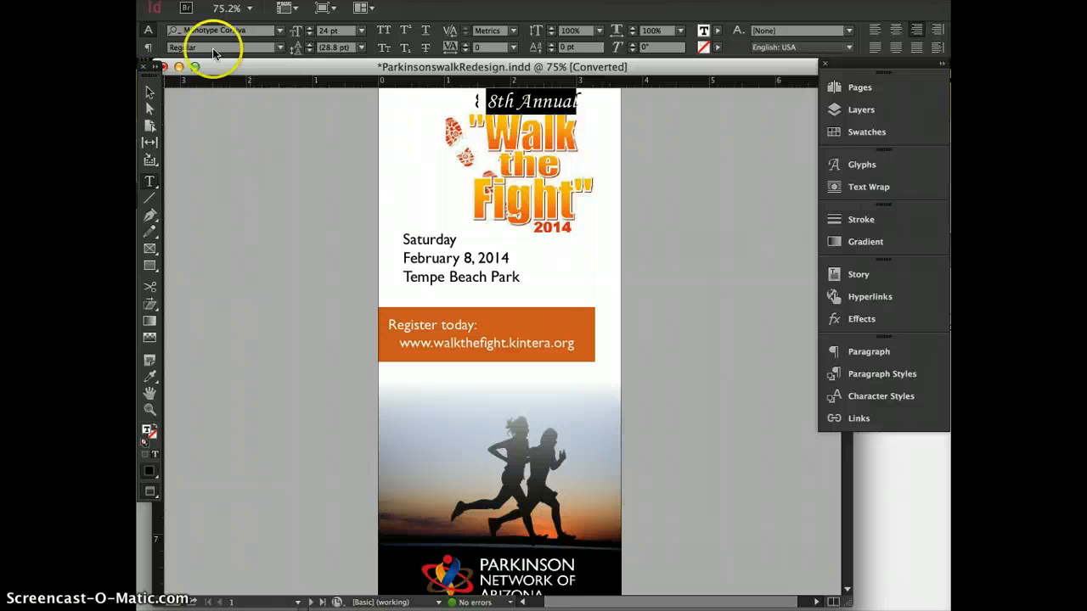
pyautogui.click(242, 127)
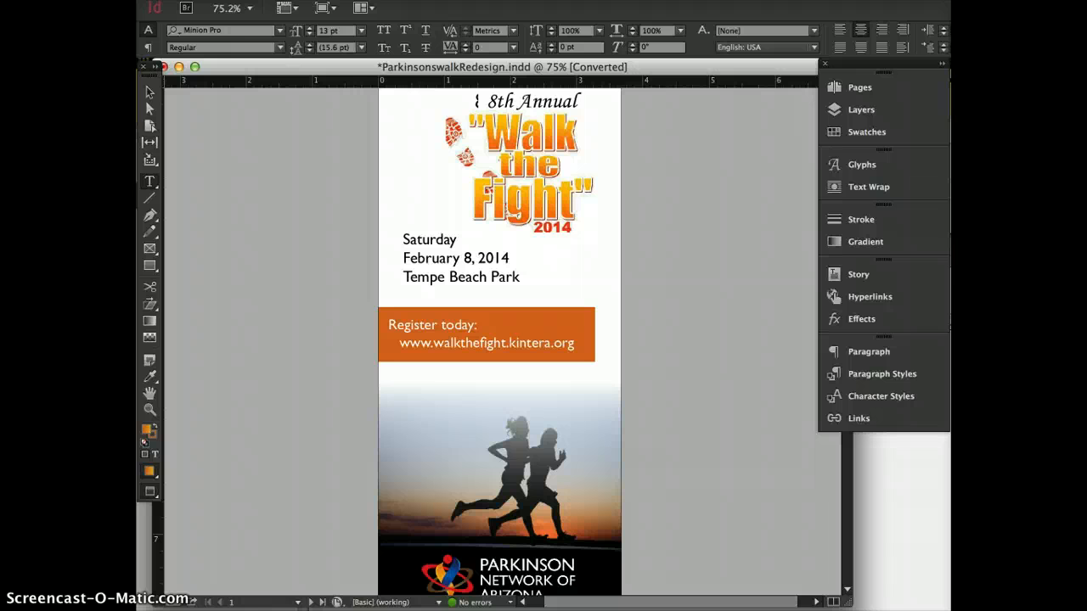
# Start packaging the document and review the list of fonts it uses.
pyautogui.click(245, 1)
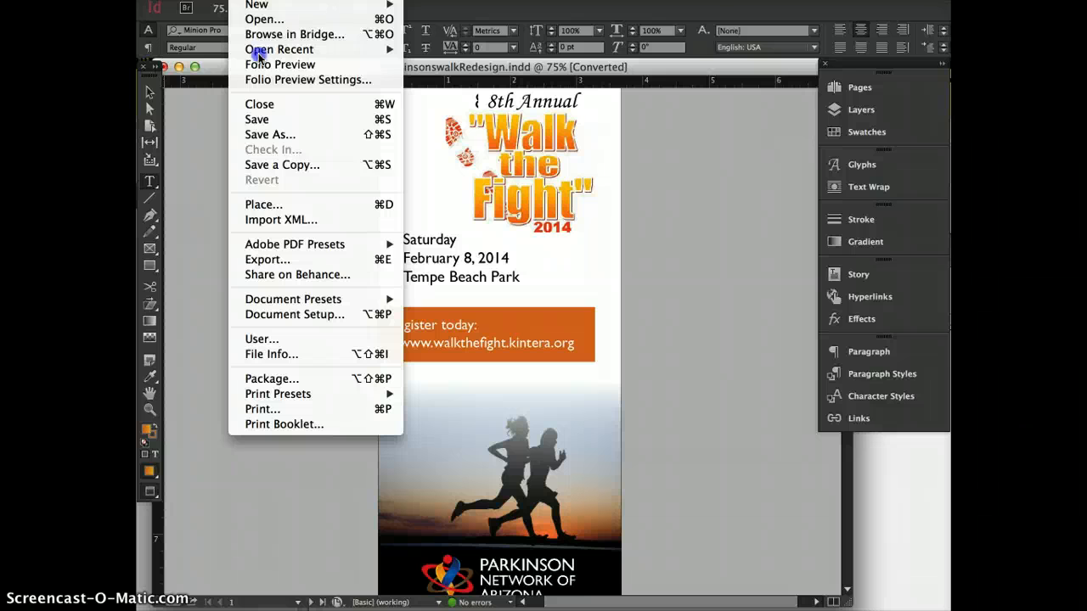
pyautogui.click(281, 379)
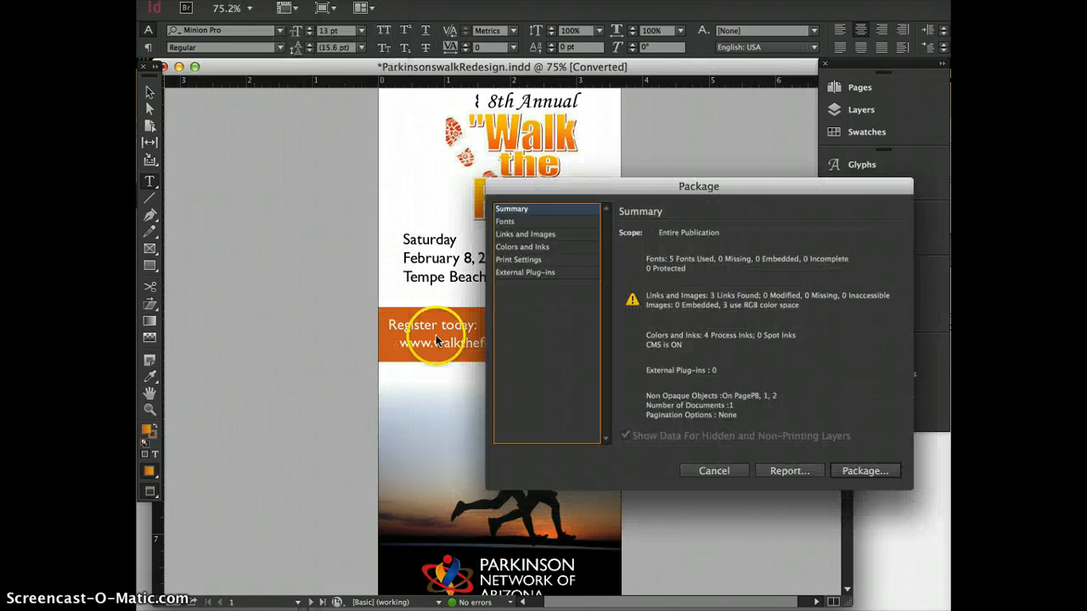
pyautogui.moveTo(679, 177); pyautogui.dragTo(597, 171)
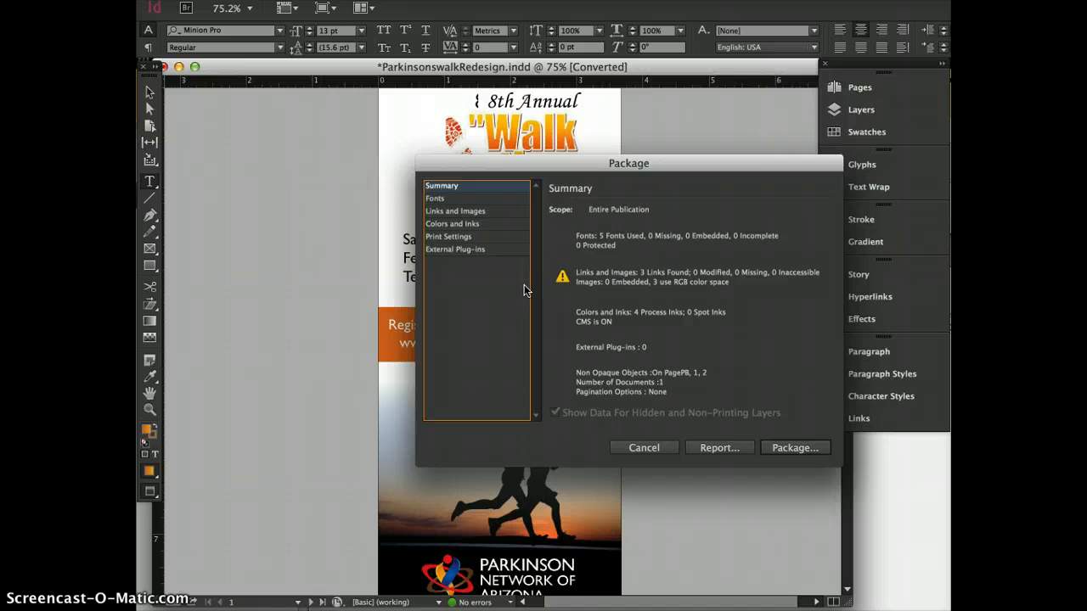
pyautogui.click(436, 199)
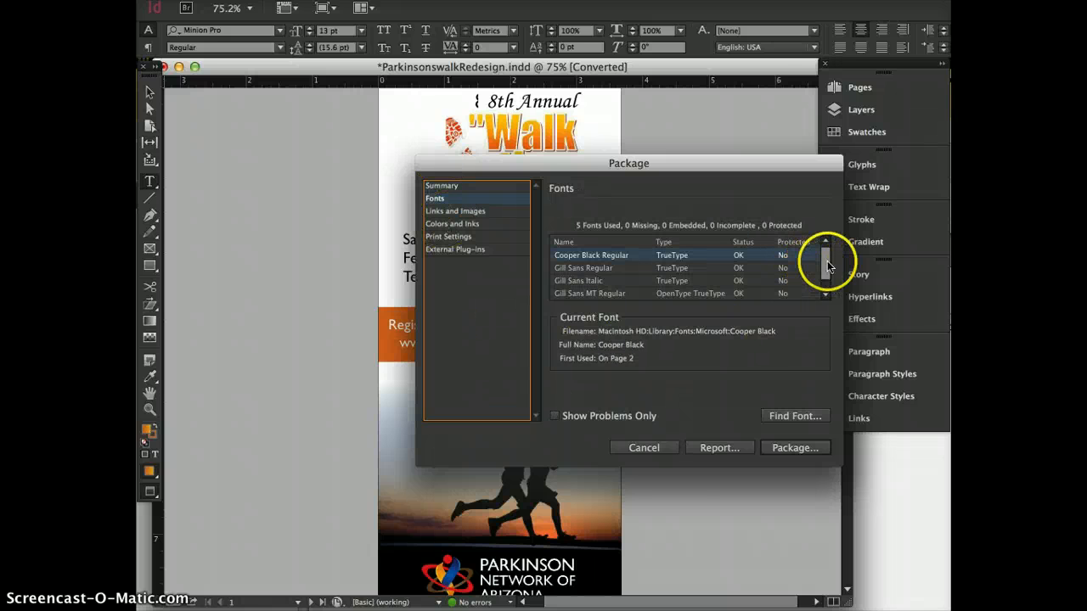
# Check the package's fonts and linked images, and save the document to the Desktop as ParkinsonswalkRedesign in InDesign CC 2014 format.
pyautogui.moveTo(828, 267)
pyautogui.mouseDown()
pyautogui.moveTo(823, 296)
pyautogui.moveTo(821, 253)
pyautogui.mouseUp()
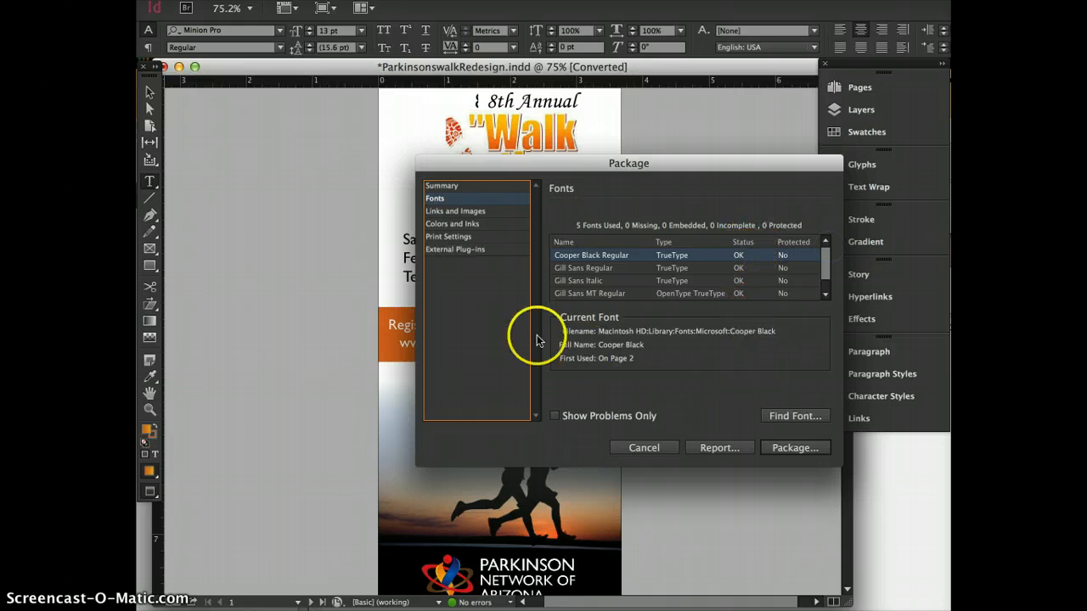
pyautogui.click(473, 212)
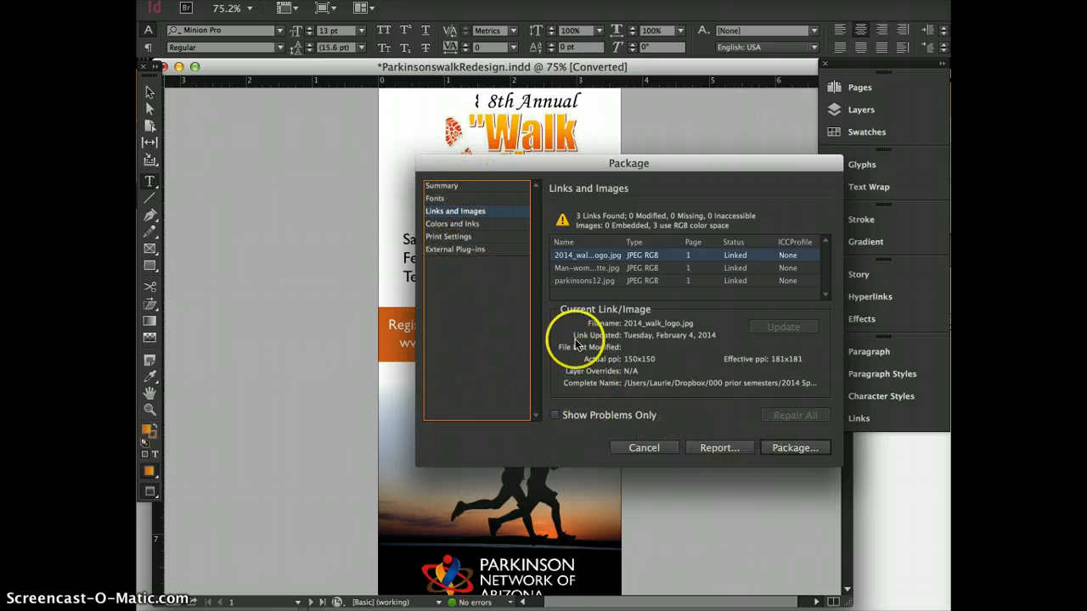
pyautogui.click(801, 448)
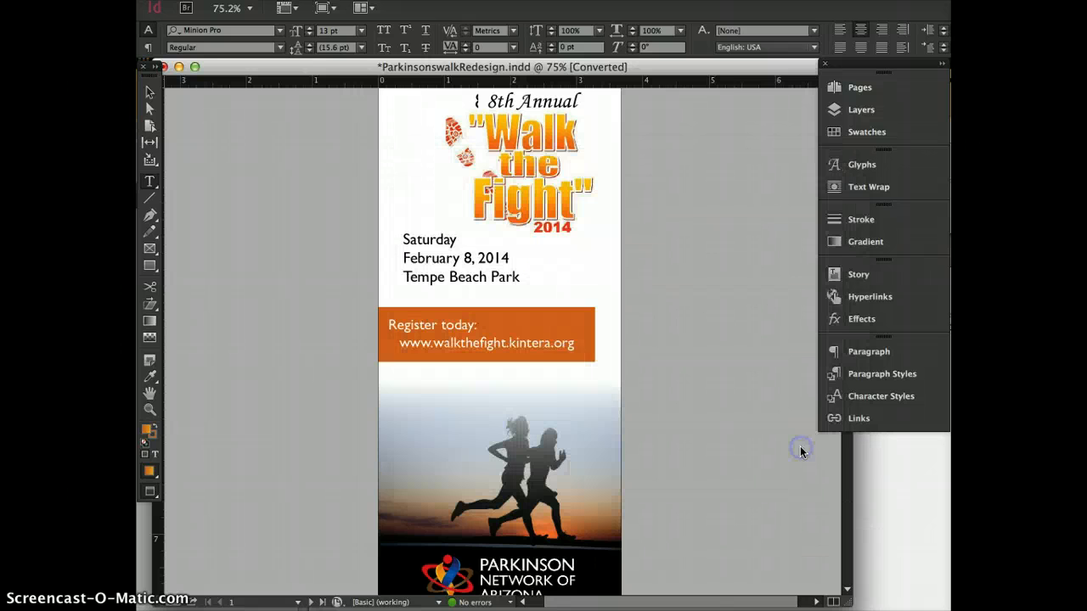
pyautogui.click(829, 363)
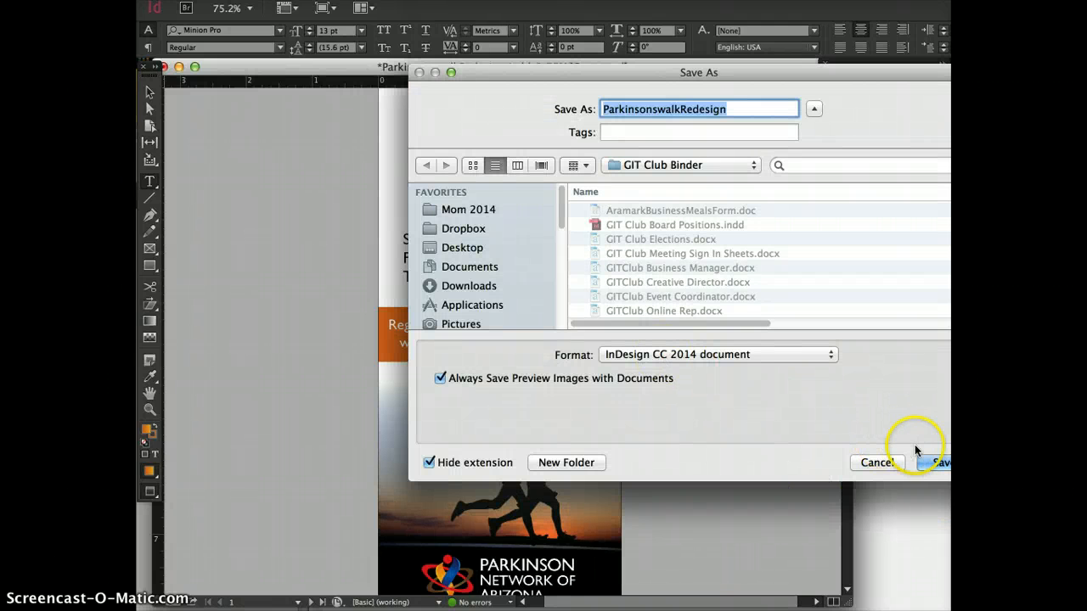
pyautogui.click(467, 248)
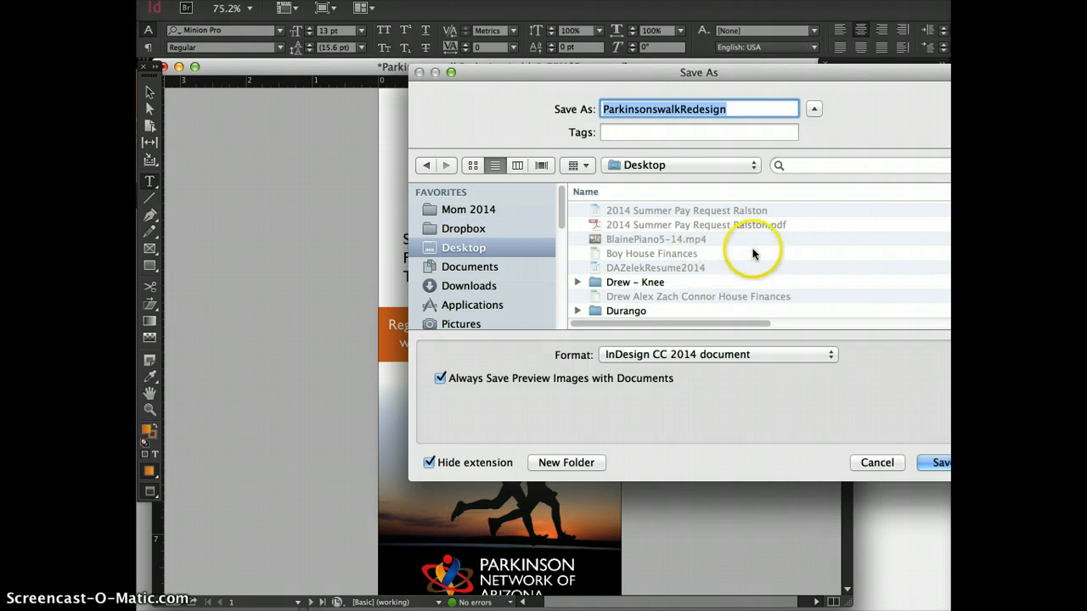
pyautogui.click(938, 462)
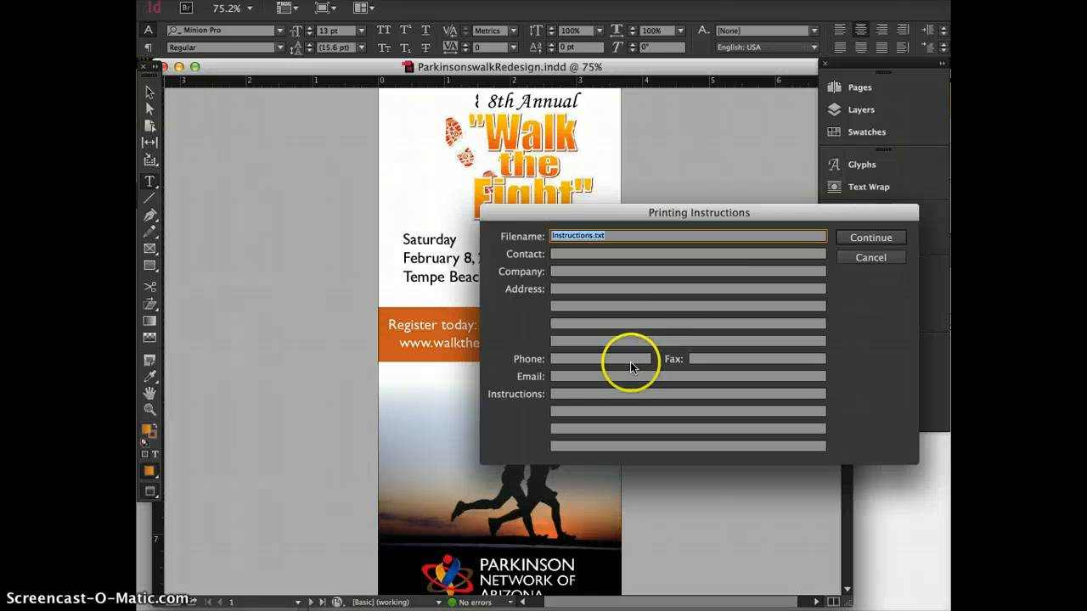
# Enter "I need to change images to CMYK." as the printing instructions and continue to the package folder settings.
pyautogui.click(568, 395)
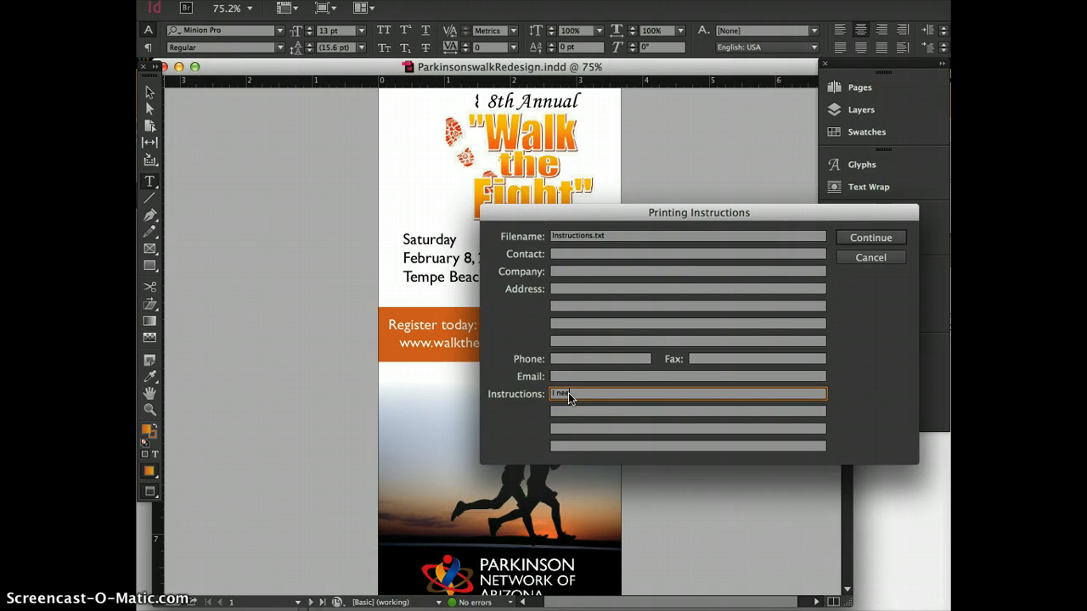
pyautogui.write('I need to change images to CMYK.')
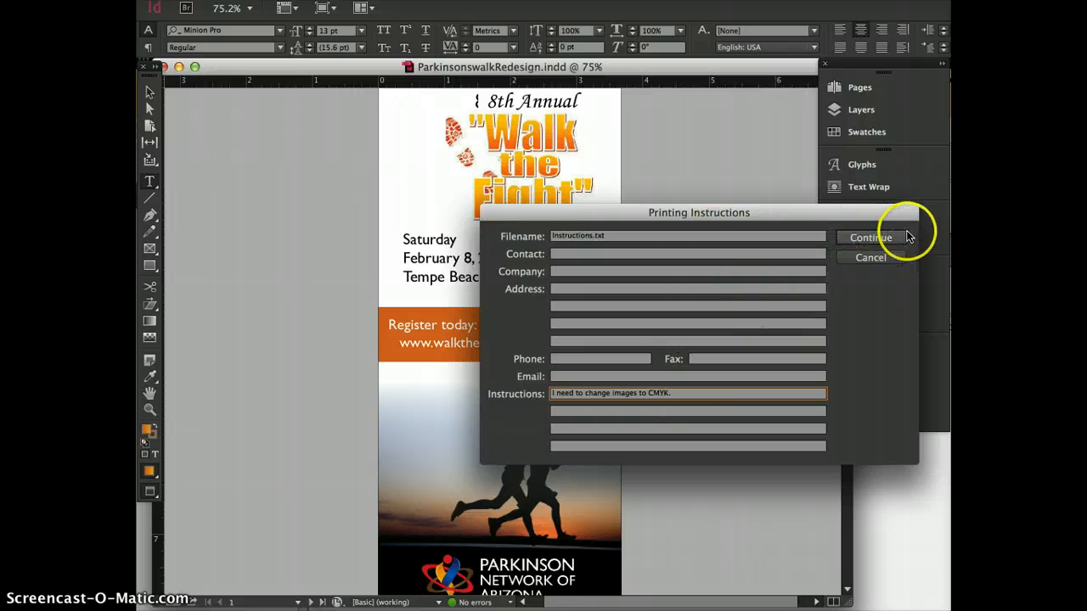
pyautogui.click(878, 241)
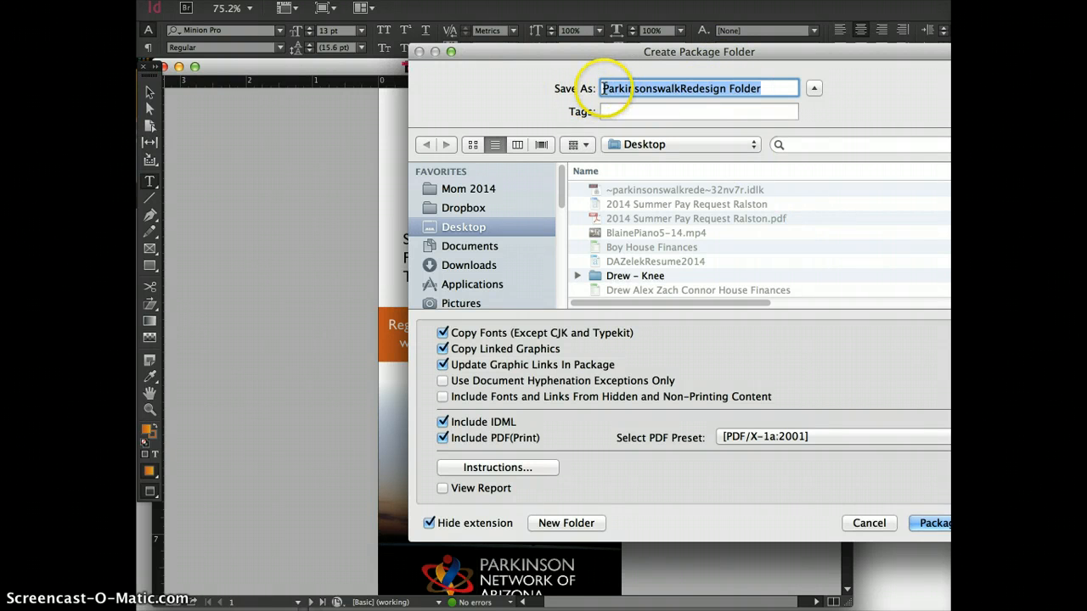
# Create the package on the Desktop as ParkinsonswalkRedesign Folder with fonts, linked graphics, IDML and a print PDF, accepting the font copying notice.
pyautogui.click(740, 89)
pyautogui.click(934, 523)
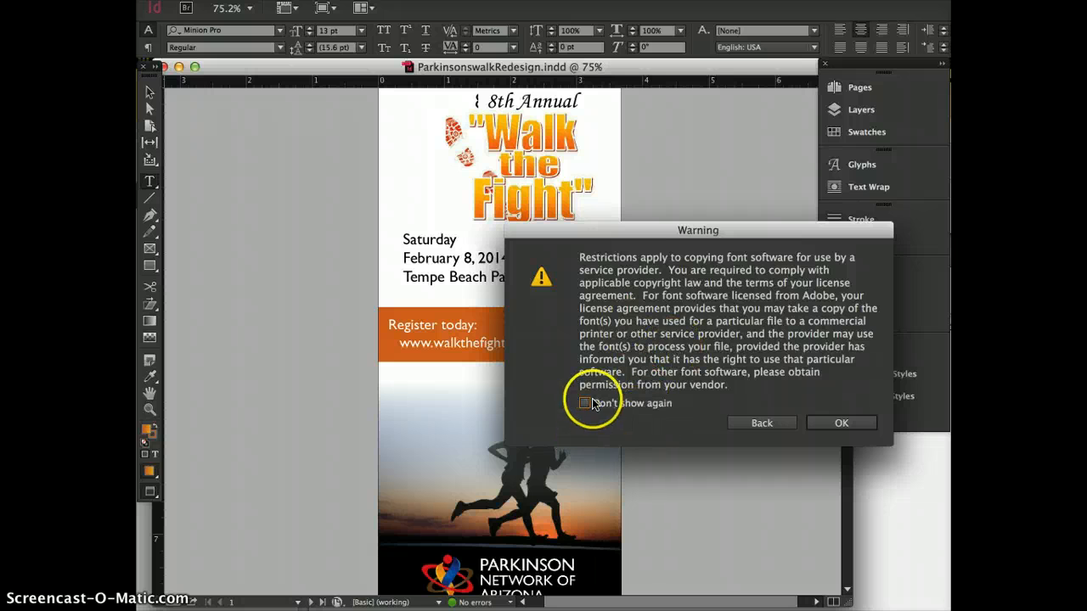
pyautogui.click(862, 423)
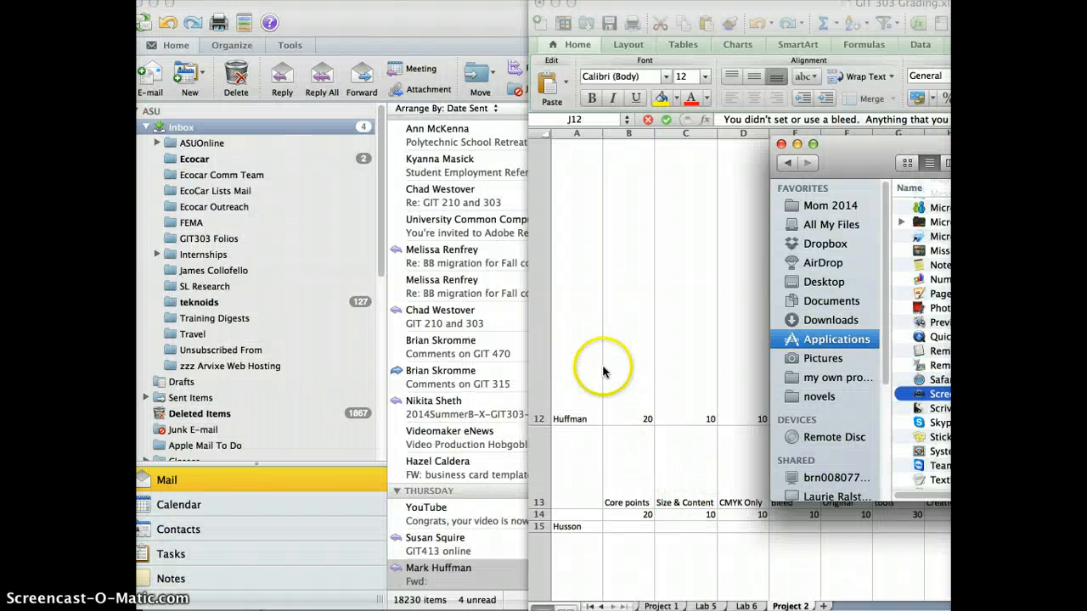
pyautogui.click(603, 371)
pyautogui.click(453, 383)
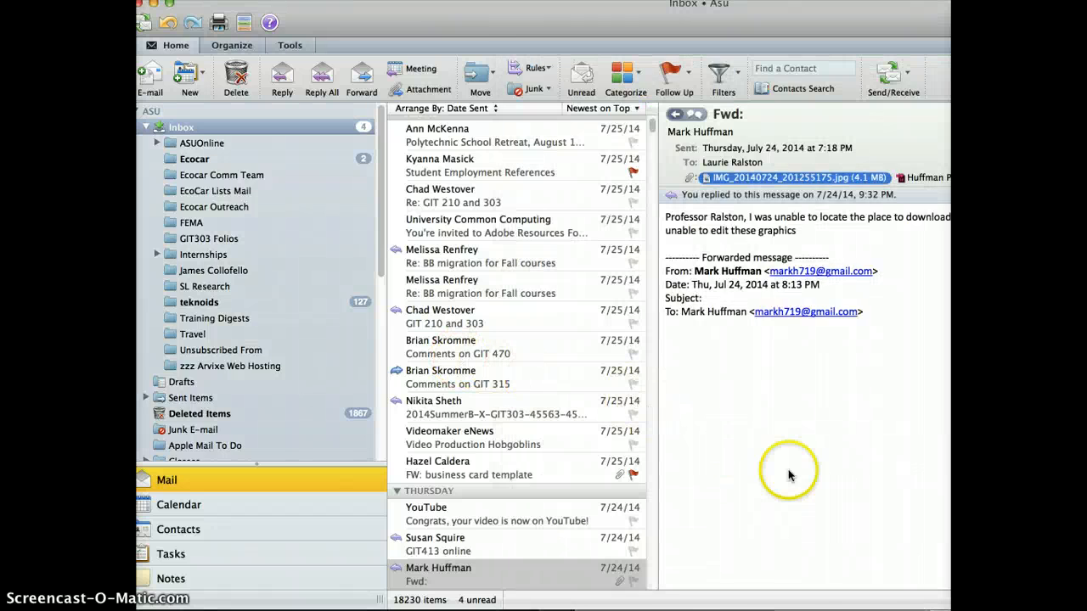
pyautogui.press('space')
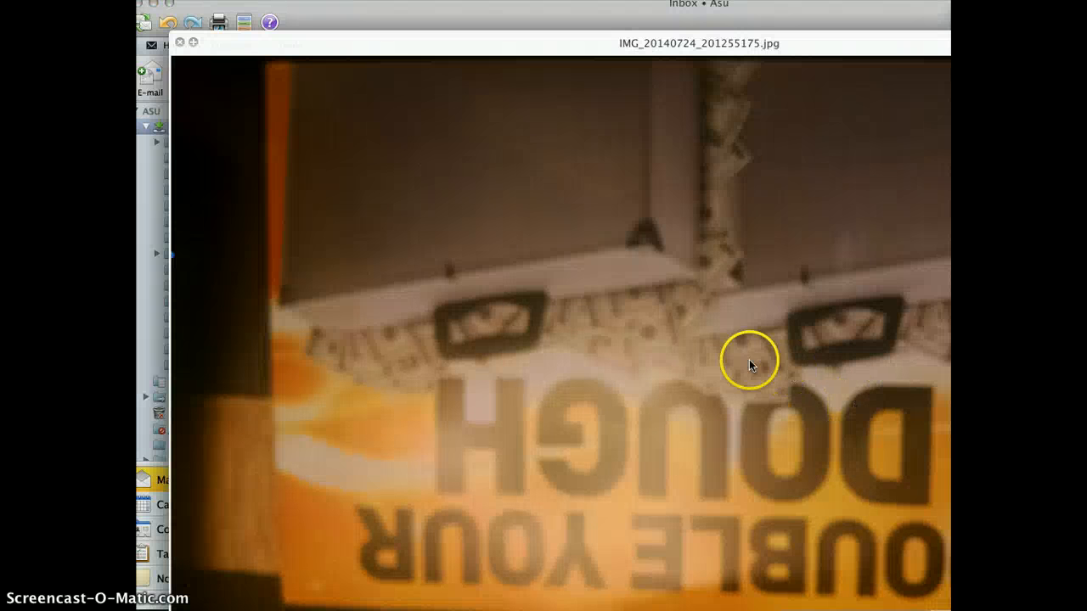
pyautogui.press('space')
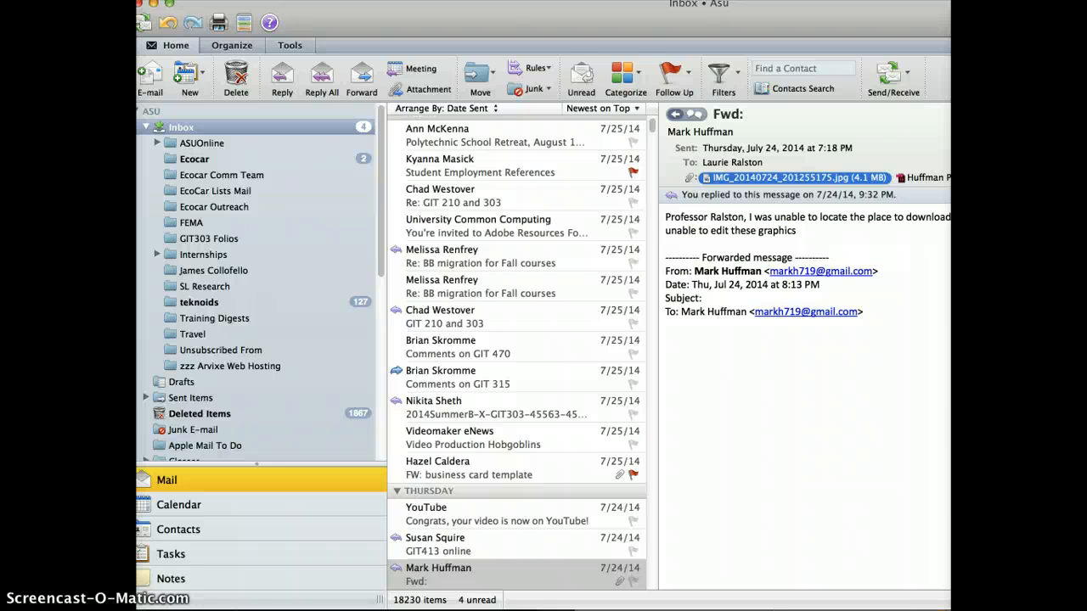
pyautogui.press('super+Tab')
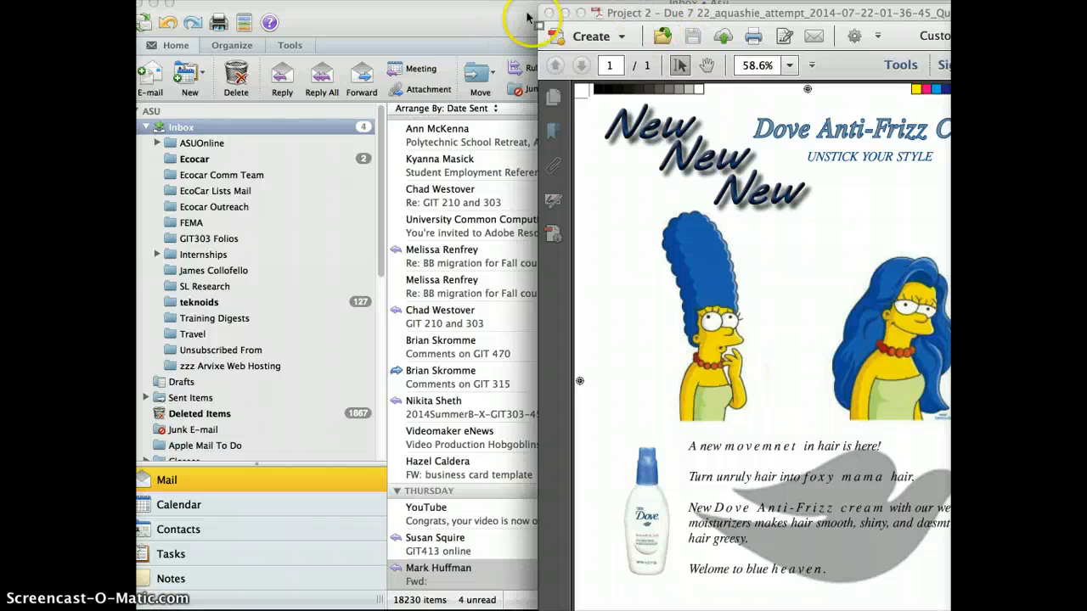
pyautogui.moveTo(549, 19); pyautogui.dragTo(554, 19)
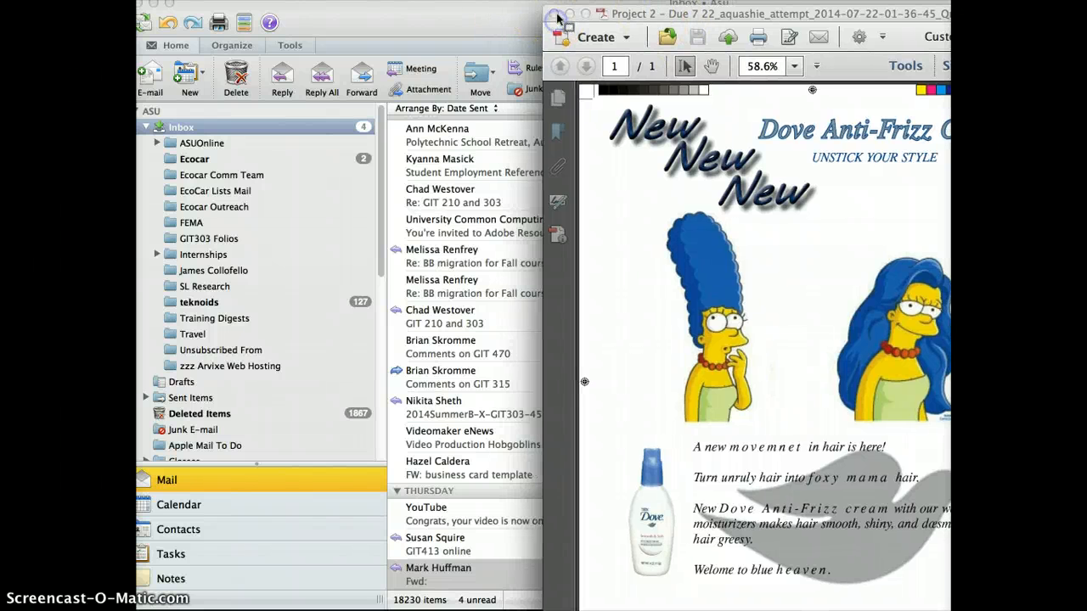
pyautogui.doubleClick(758, 24)
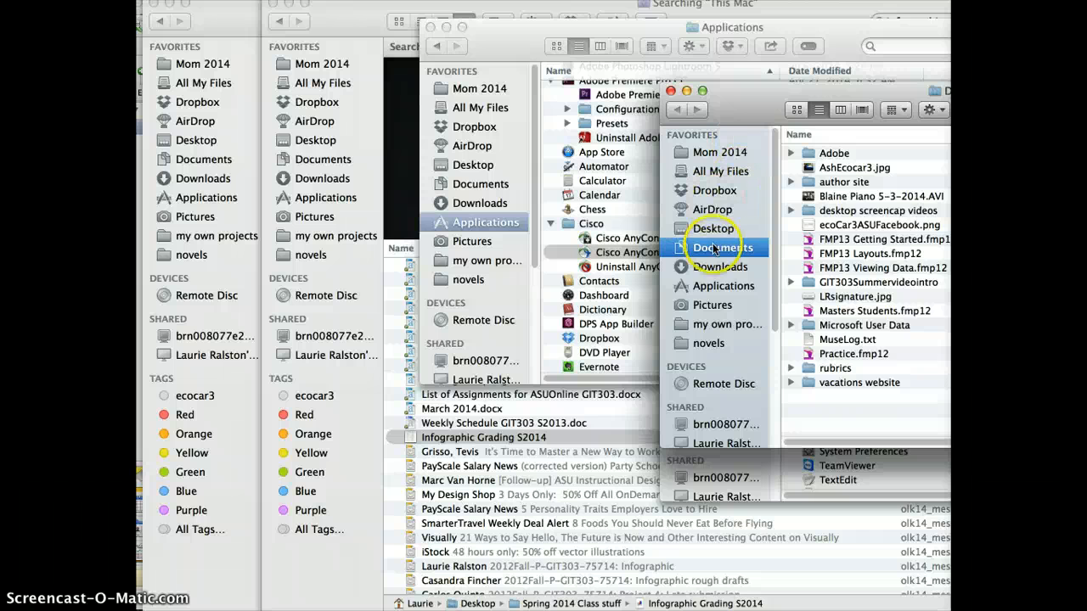
# In Finder, open ParkinsonswalkRedesign Folder from the Desktop, and move and enlarge its window.
pyautogui.click(714, 230)
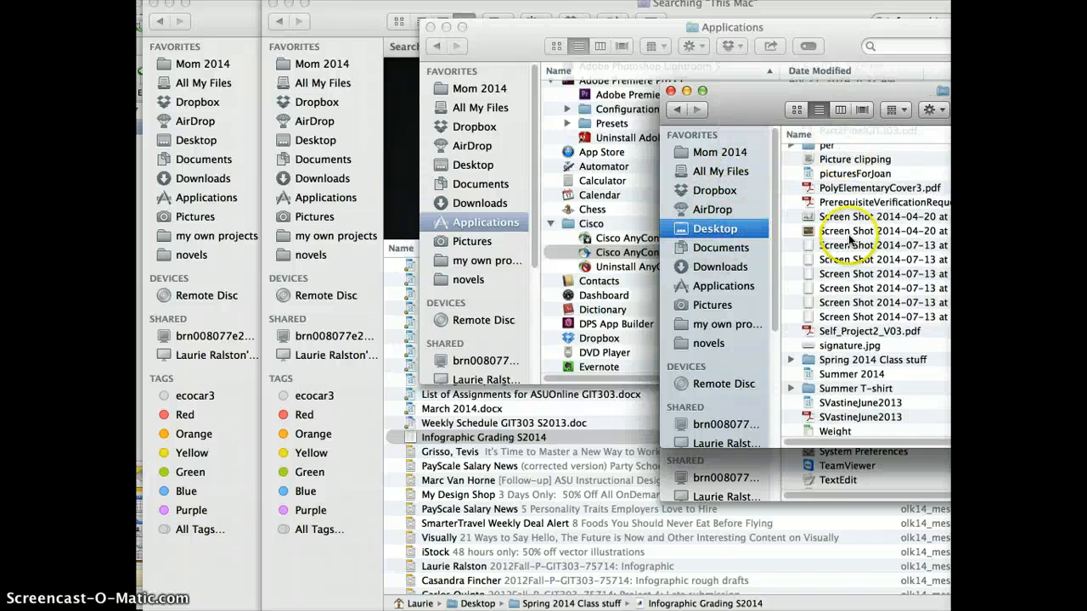
pyautogui.scroll(5, 879, 391)
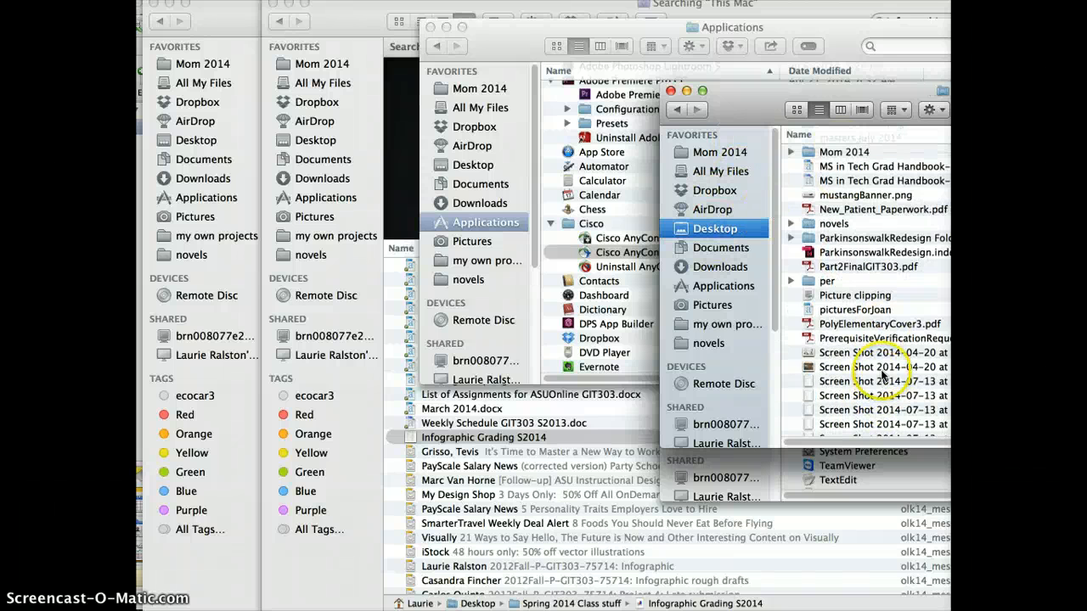
pyautogui.doubleClick(807, 239)
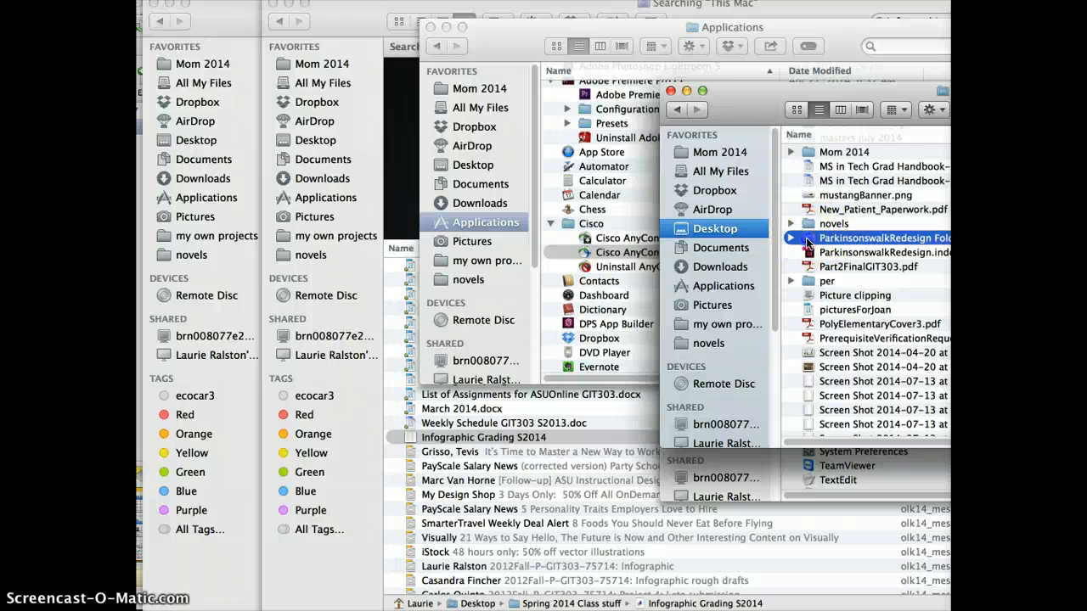
pyautogui.moveTo(750, 110); pyautogui.dragTo(410, 56)
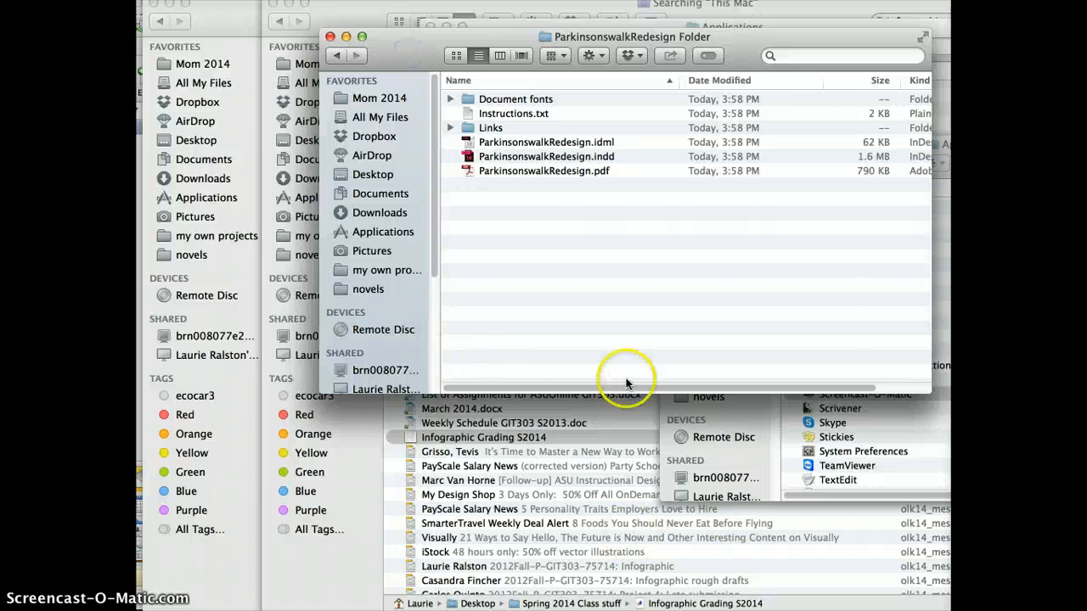
pyautogui.moveTo(606, 395); pyautogui.dragTo(605, 608)
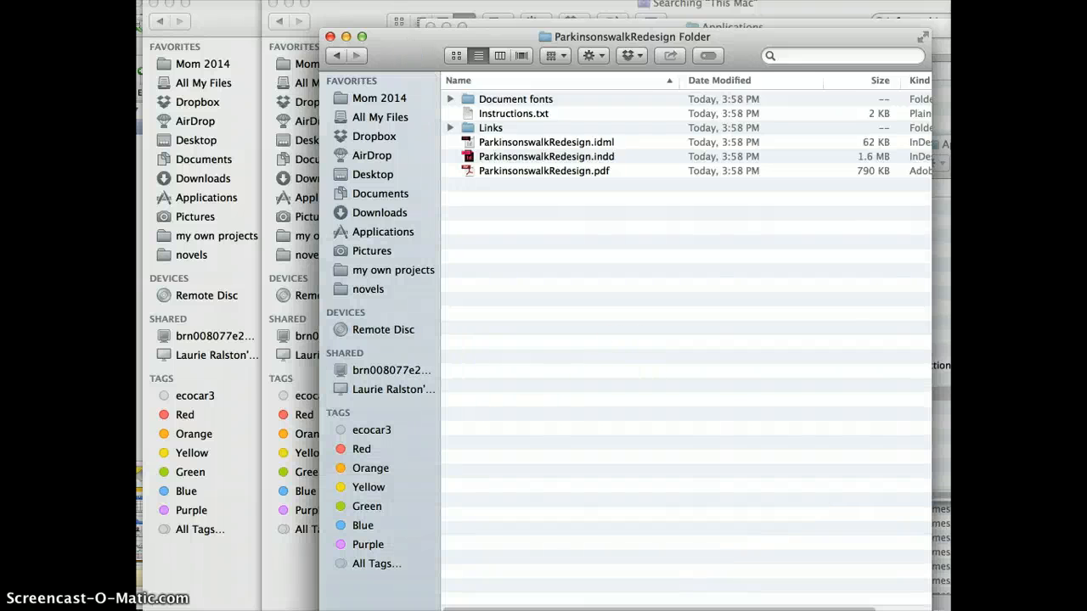
# Examine the packaged INDD, PDF and IDML files and the contents of the Document fonts and Links subfolders.
pyautogui.click(516, 158)
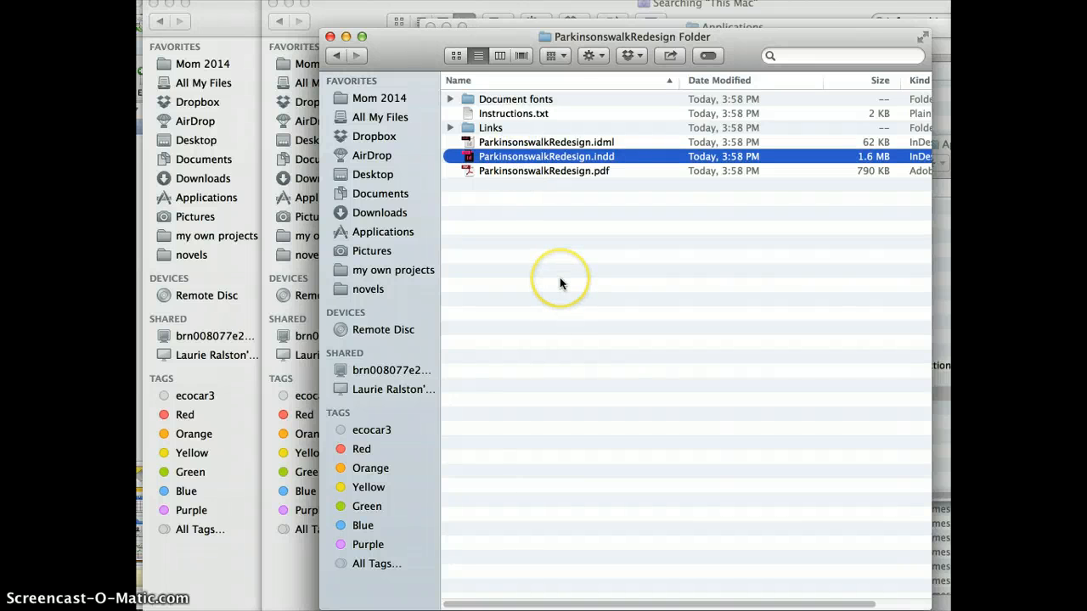
pyautogui.click(578, 172)
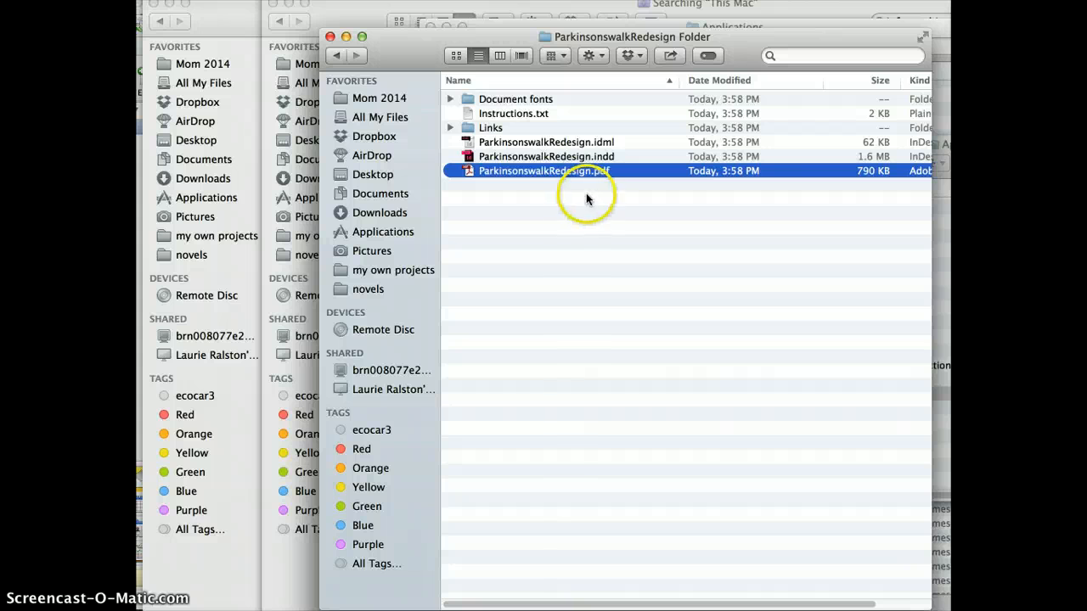
pyautogui.click(565, 146)
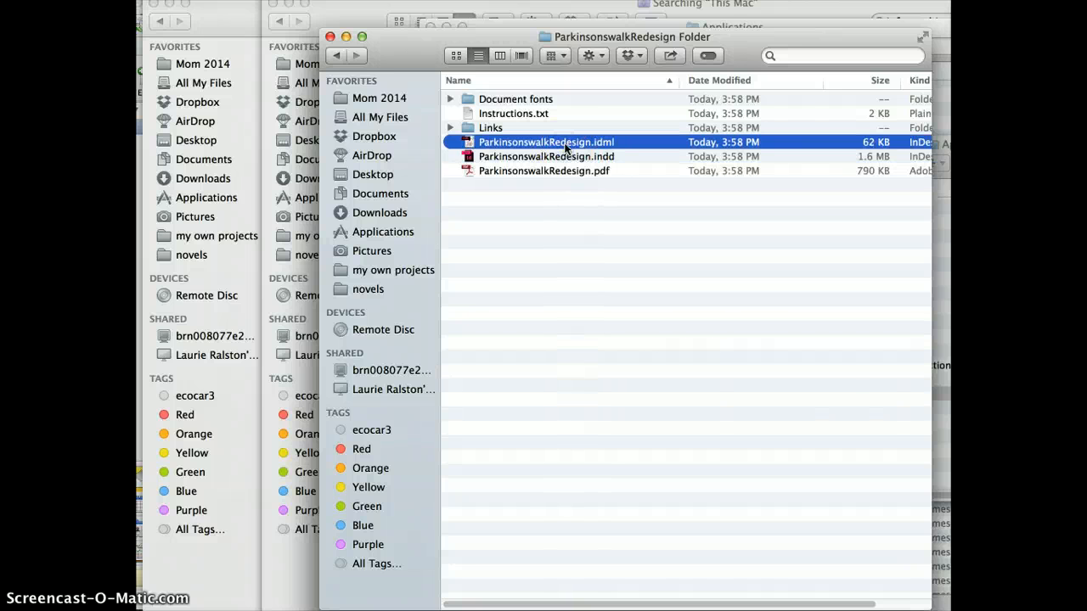
pyautogui.click(498, 100)
pyautogui.click(450, 99)
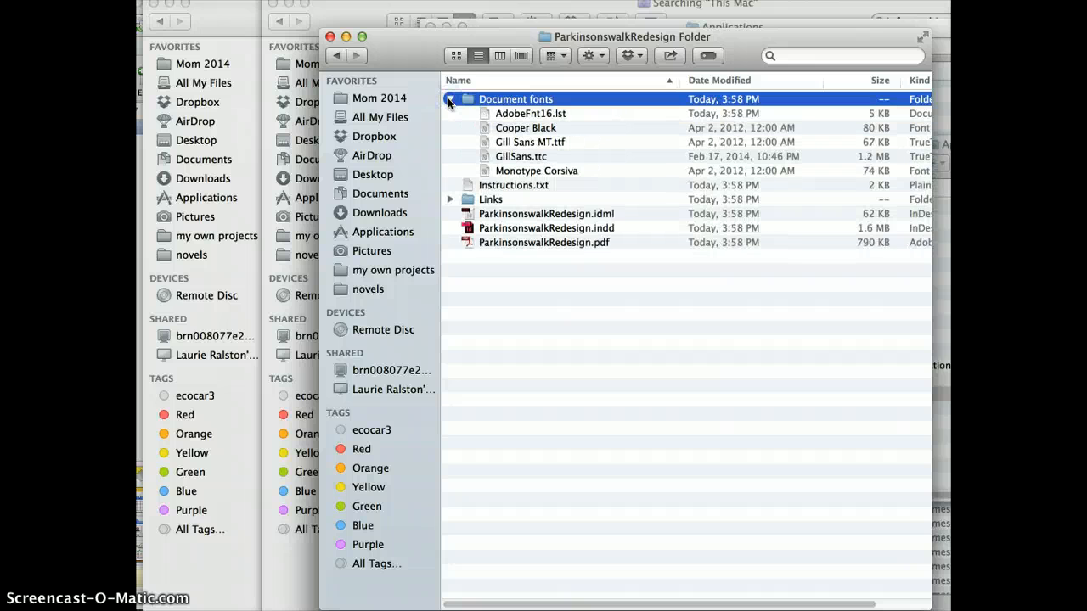
pyautogui.click(450, 99)
pyautogui.click(450, 128)
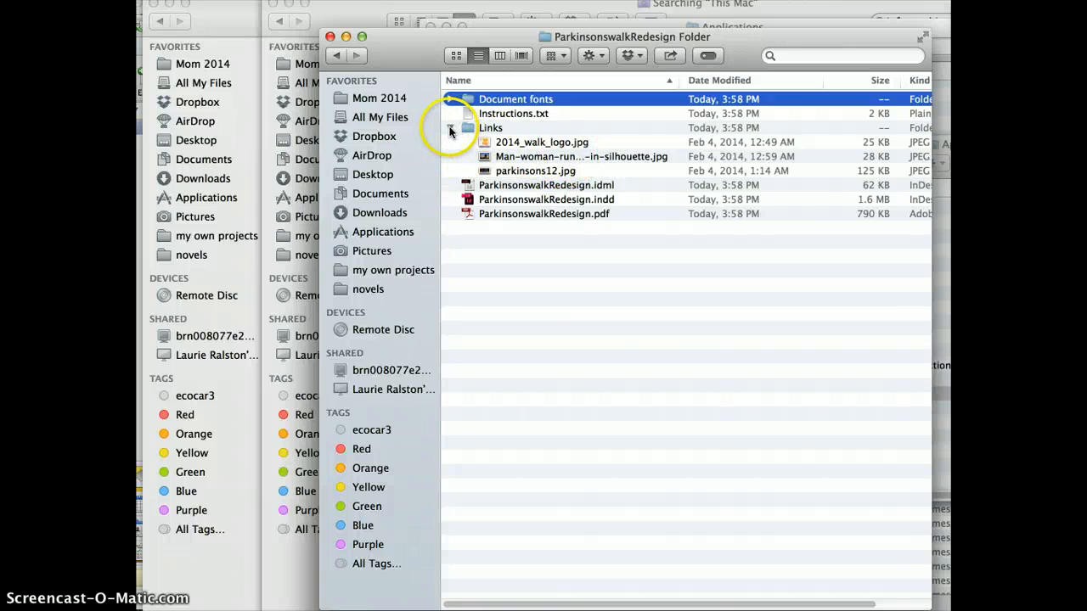
pyautogui.click(450, 127)
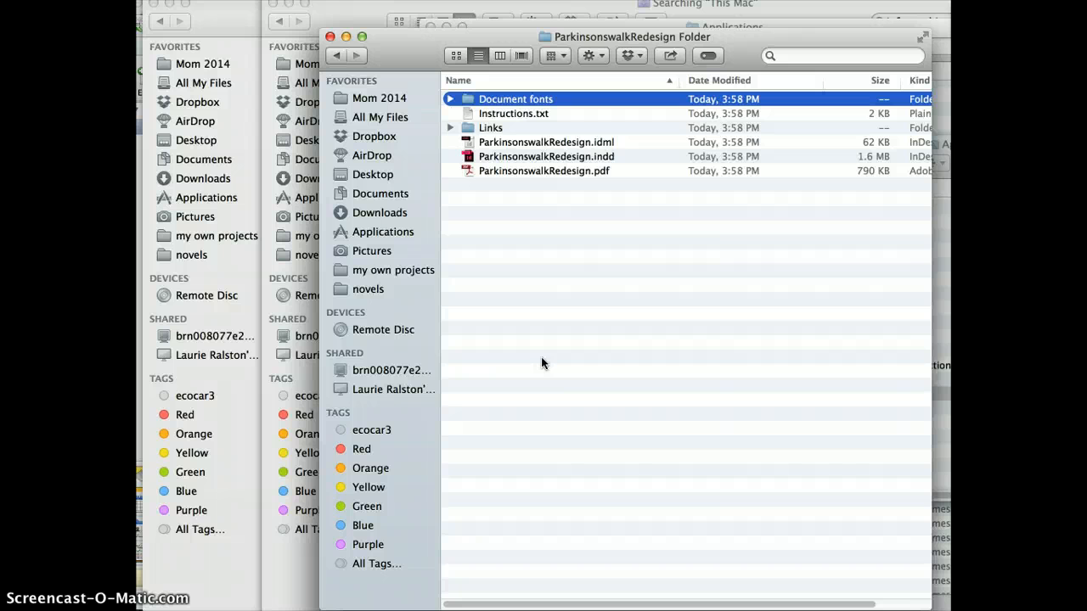
# Return to the Desktop listing, compress ParkinsonswalkRedesign Folder into a ZIP archive, and select the archive.
pyautogui.click(337, 56)
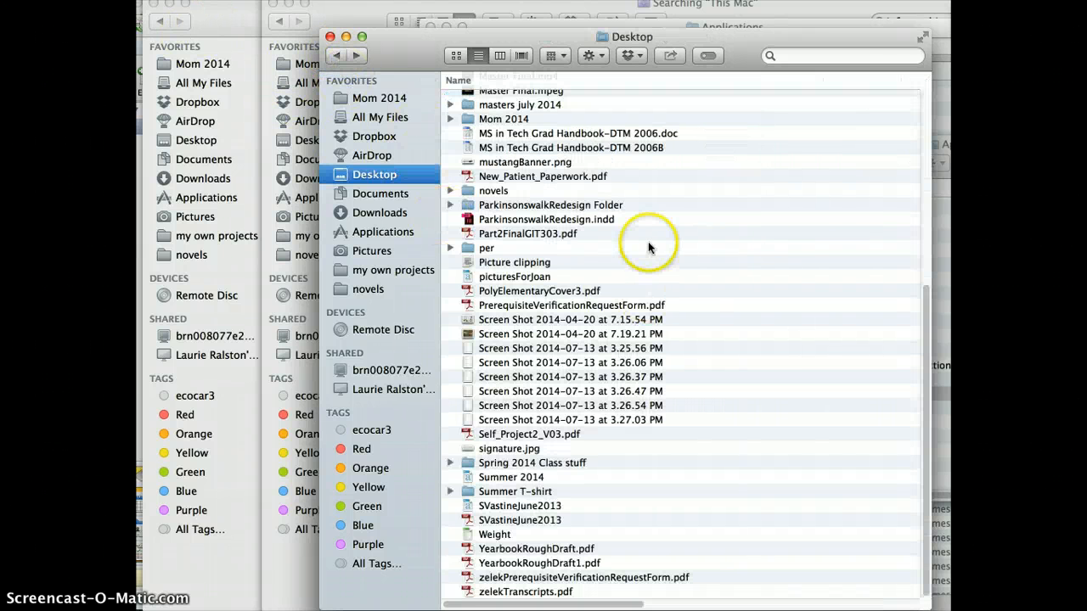
pyautogui.click(548, 206)
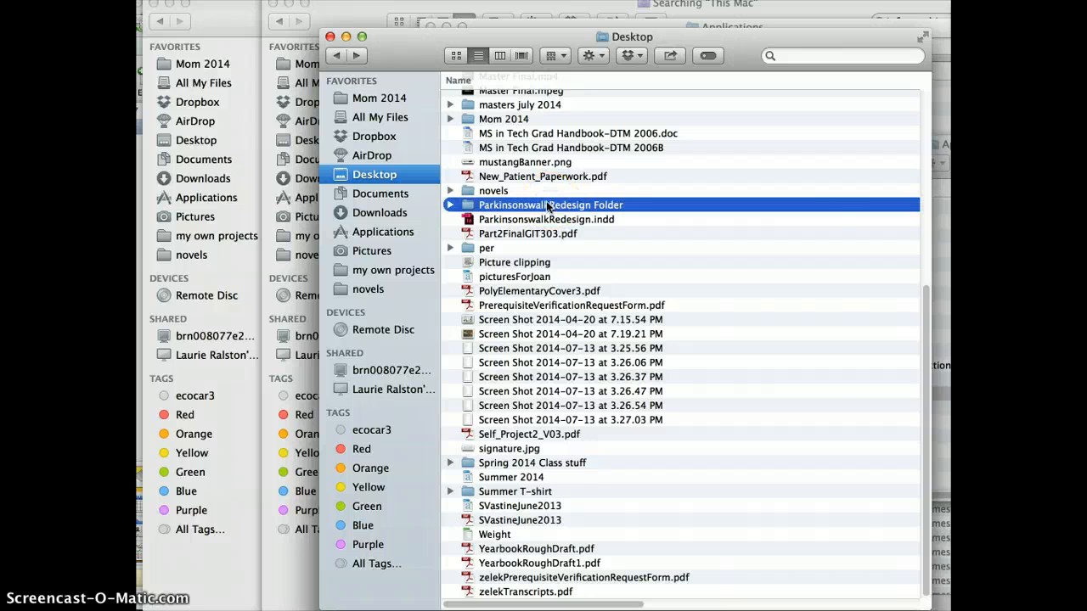
pyautogui.rightClick(543, 204)
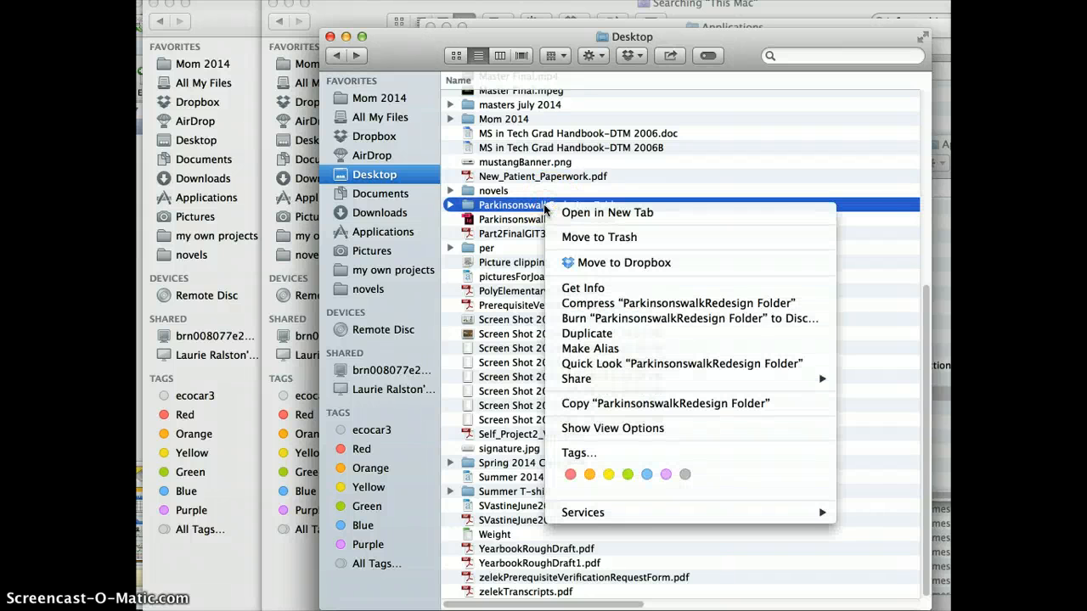
pyautogui.click(591, 304)
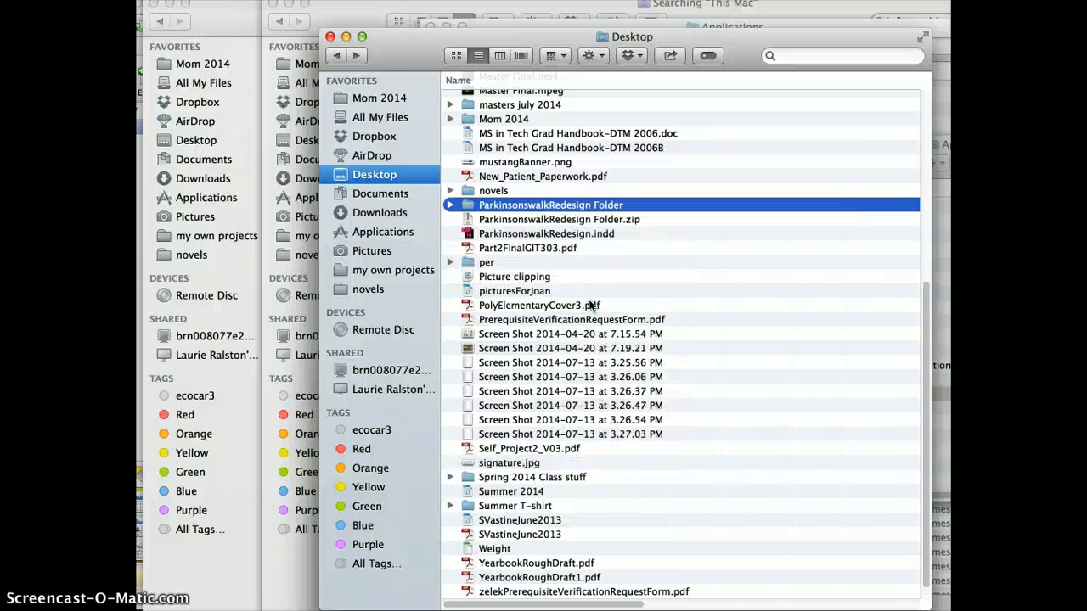
pyautogui.click(550, 220)
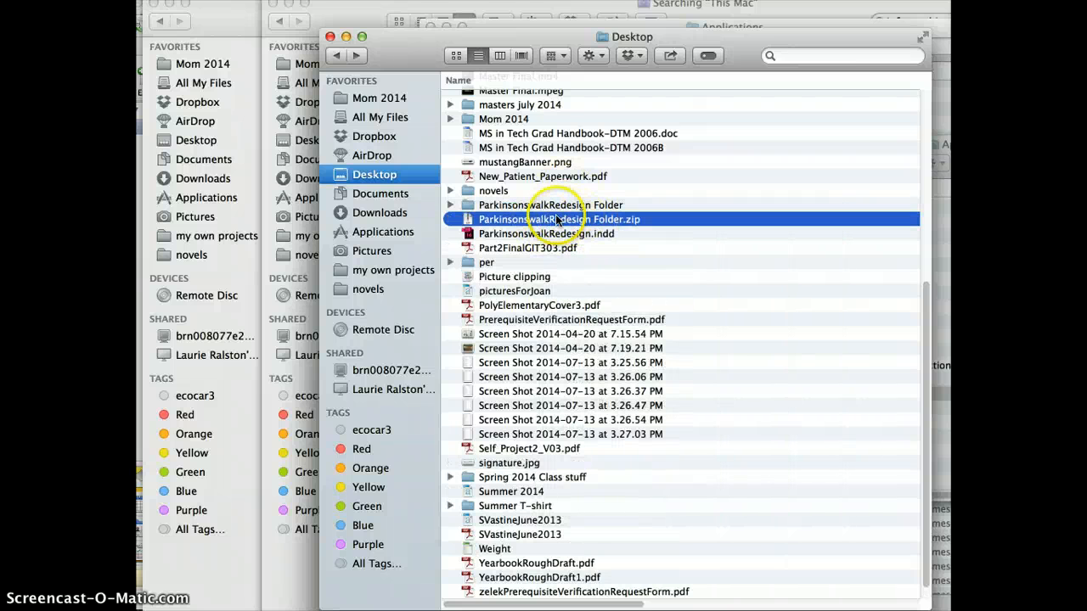